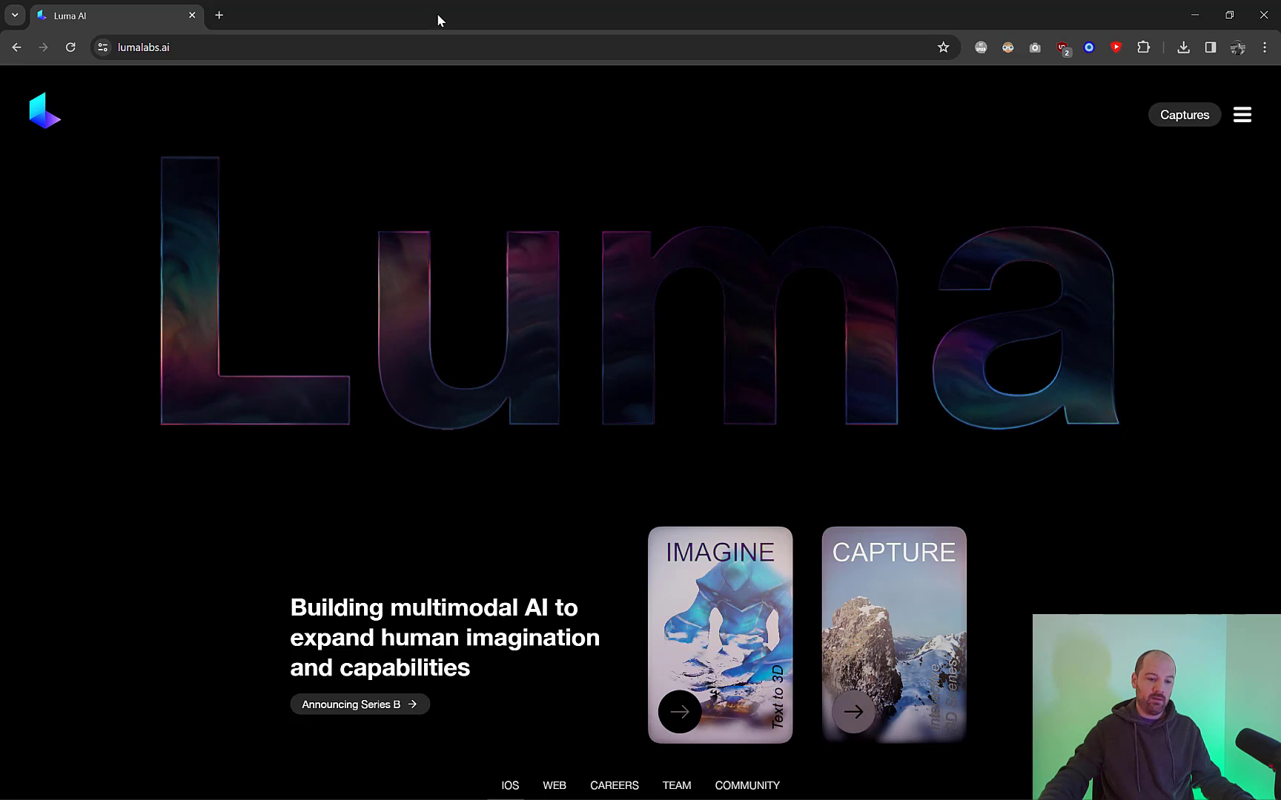
Generate 3D models with Imagine from the prompt "a cartoon tree from a video game" and open the fourth result.
{"action": "left_click", "coordinate": [703, 565]}
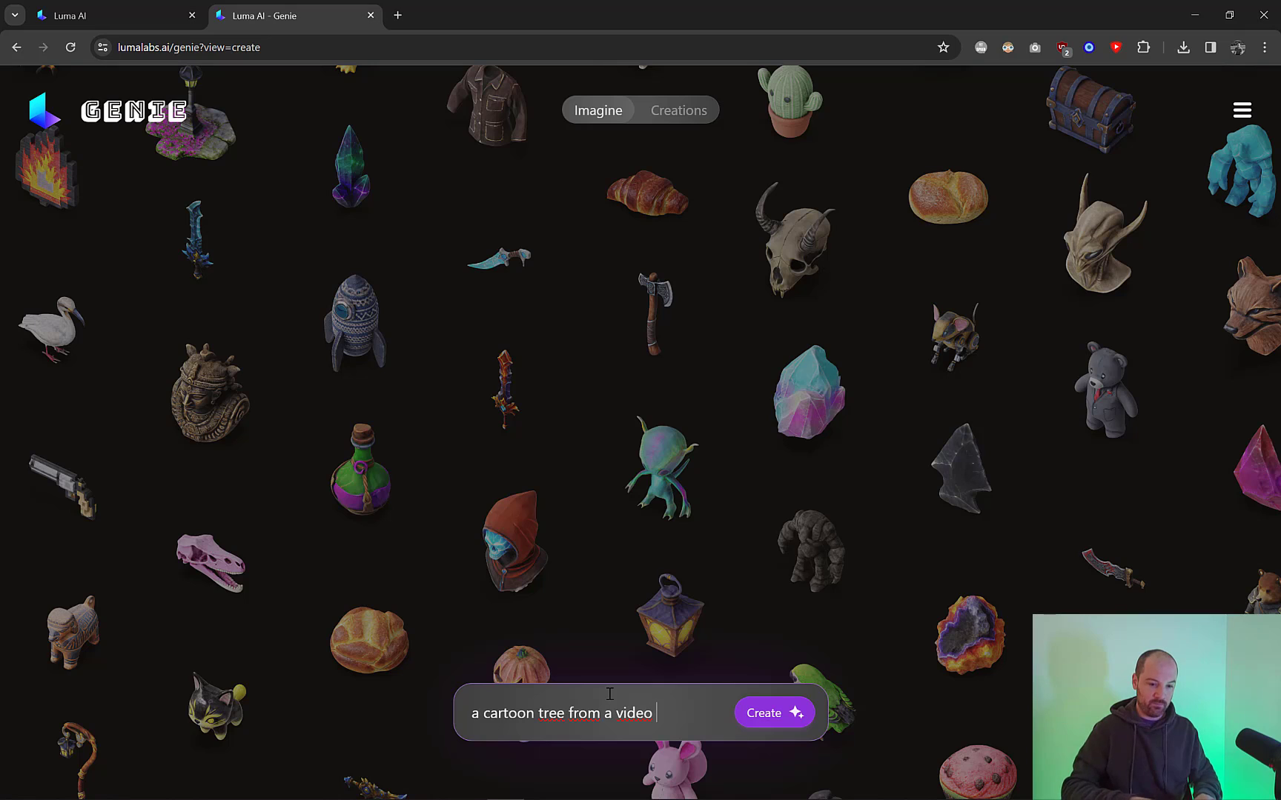
{"action": "left_click", "coordinate": [766, 712]}
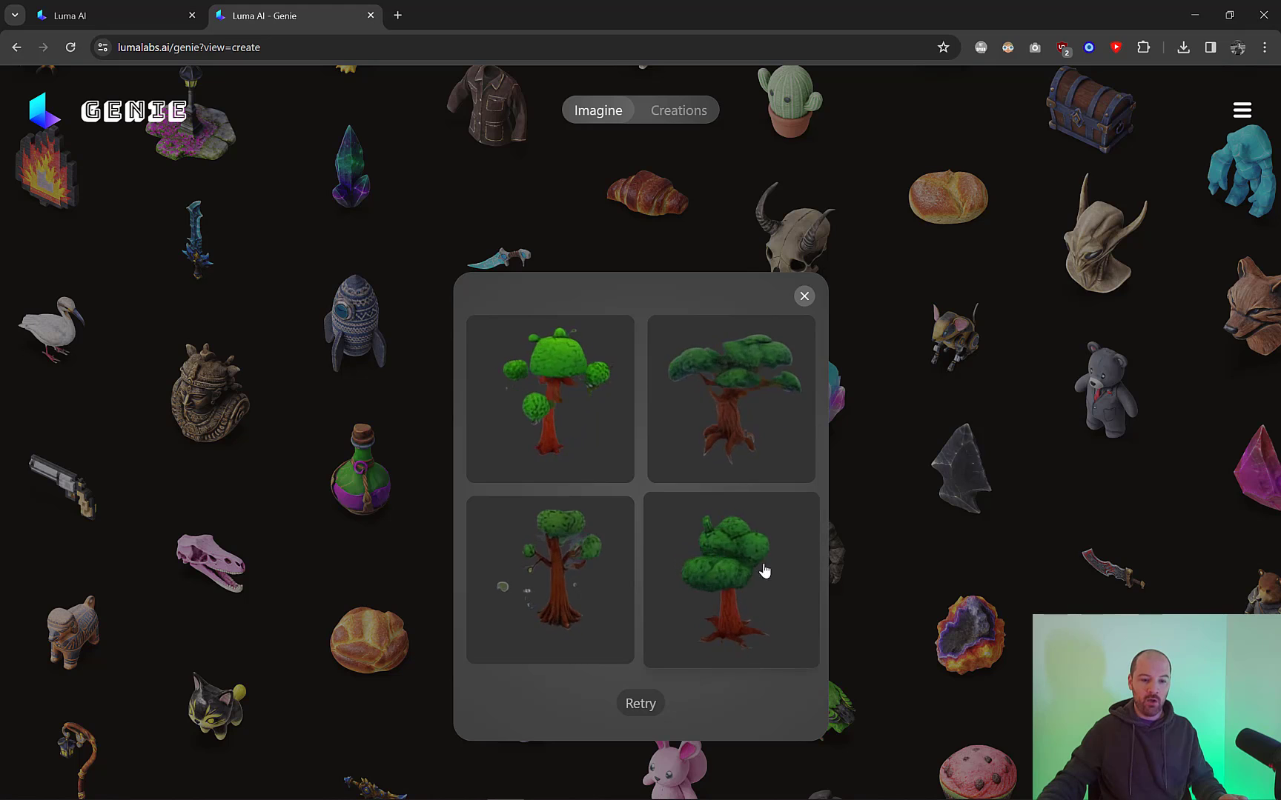
{"action": "left_click", "coordinate": [728, 582]}
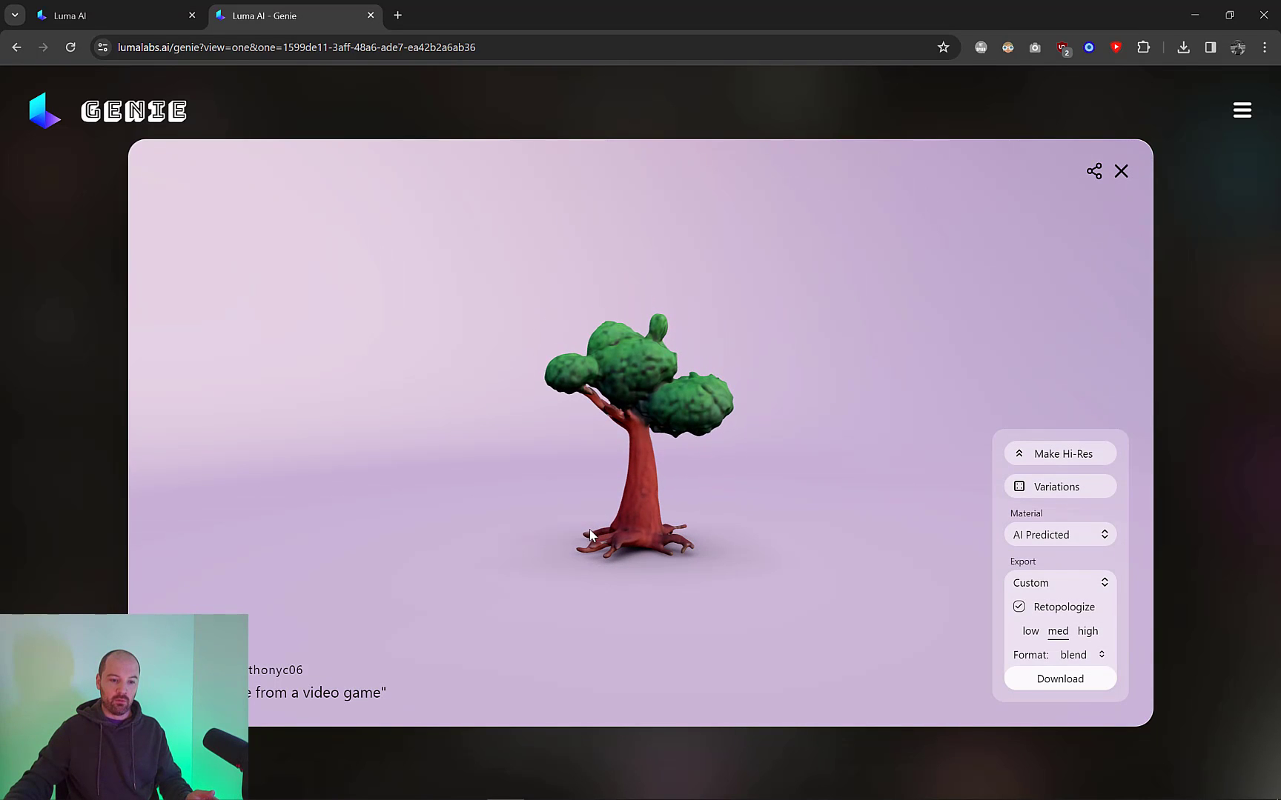
Examine the generated tree's canopy, trunk and roots from several angles and distances.
{"action": "left_click_drag", "start_coordinate": [590, 534], "coordinate": [674, 512]}
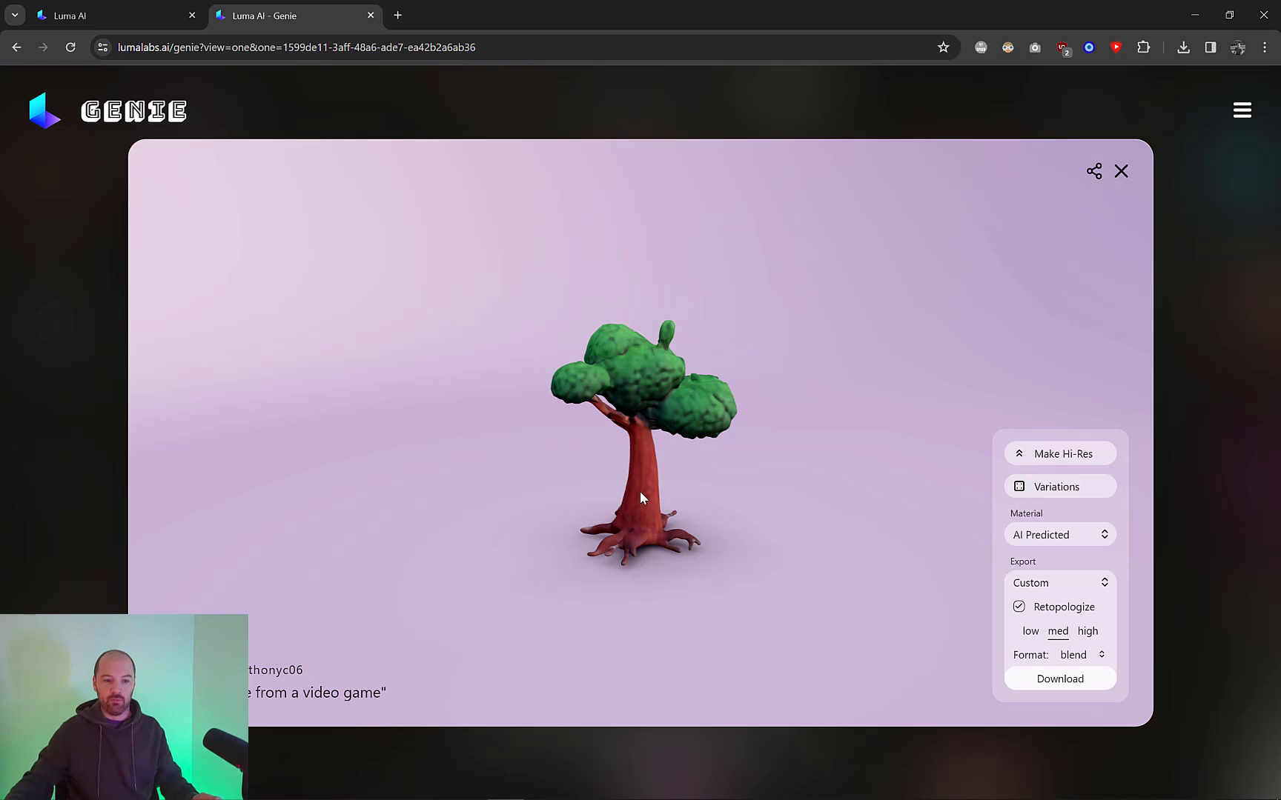
{"action": "scroll", "coordinate": [645, 490], "scroll_direction": "up", "scroll_amount": 5}
{"action": "scroll", "coordinate": [643, 483], "scroll_direction": "down", "scroll_amount": 4}
{"action": "scroll", "coordinate": [649, 486], "scroll_direction": "up", "scroll_amount": 3}
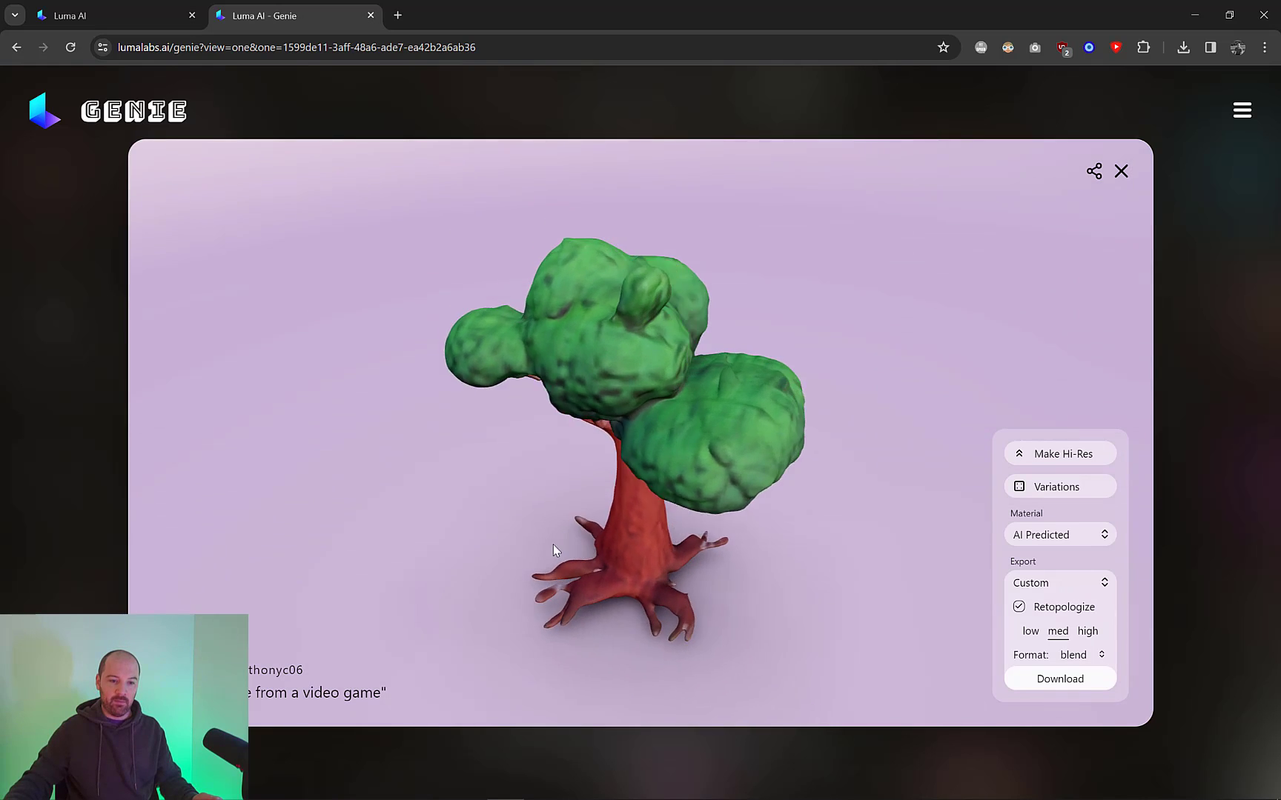
{"action": "left_click_drag", "start_coordinate": [554, 544], "coordinate": [840, 379]}
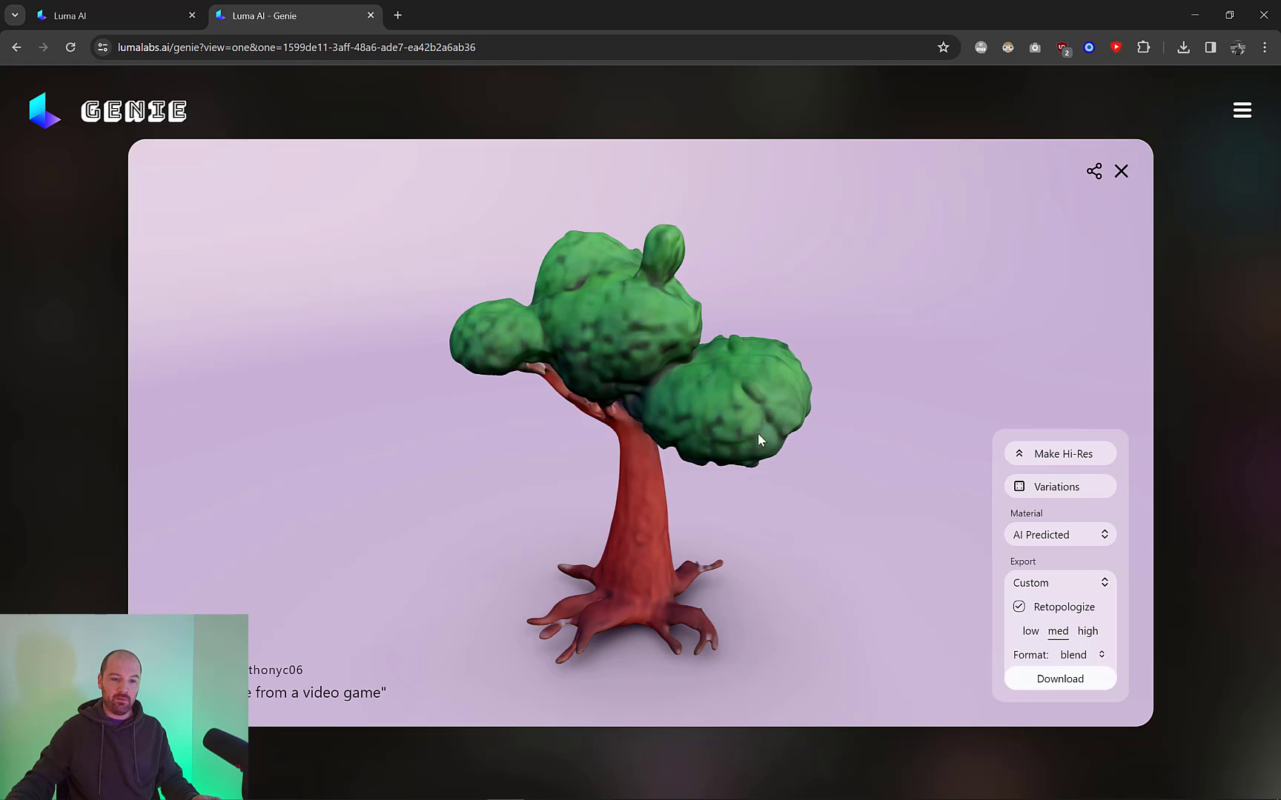
{"action": "left_click_drag", "start_coordinate": [757, 433], "coordinate": [821, 434]}
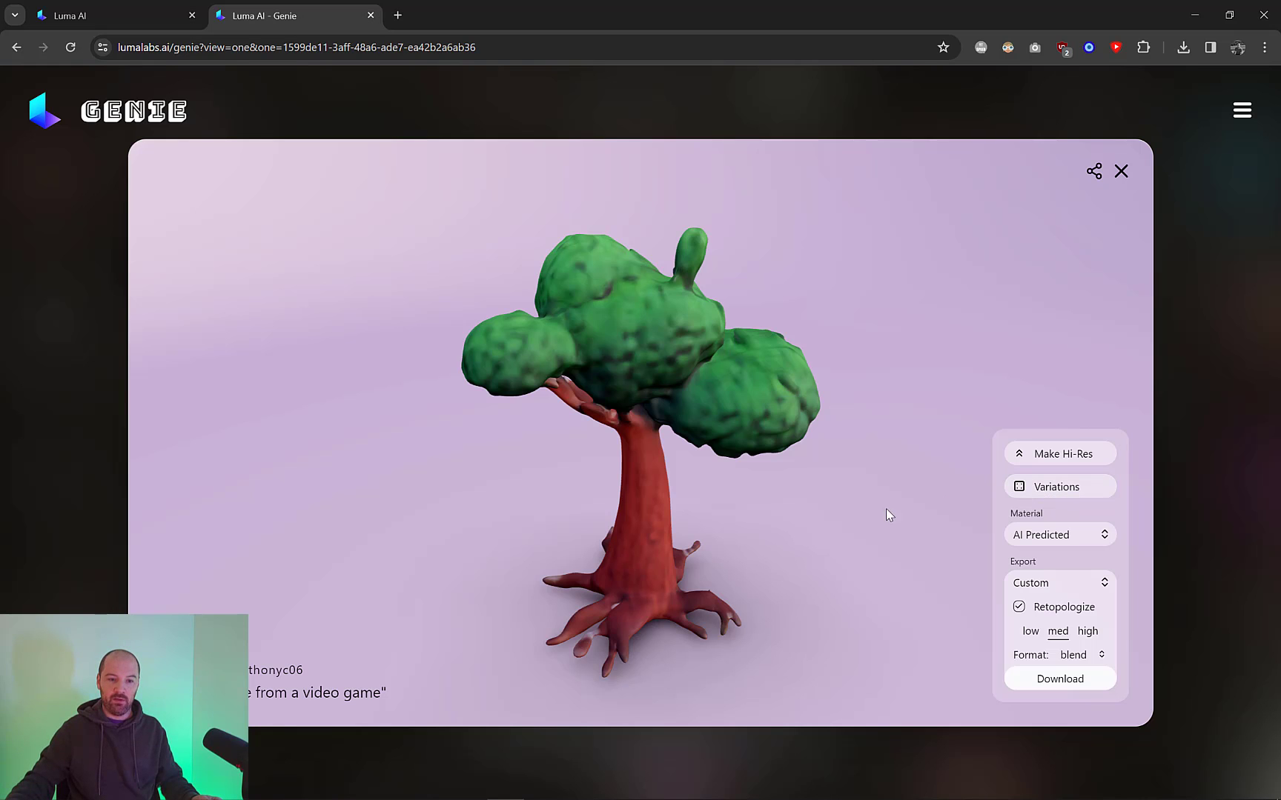
{"action": "left_click_drag", "start_coordinate": [887, 512], "coordinate": [680, 495]}
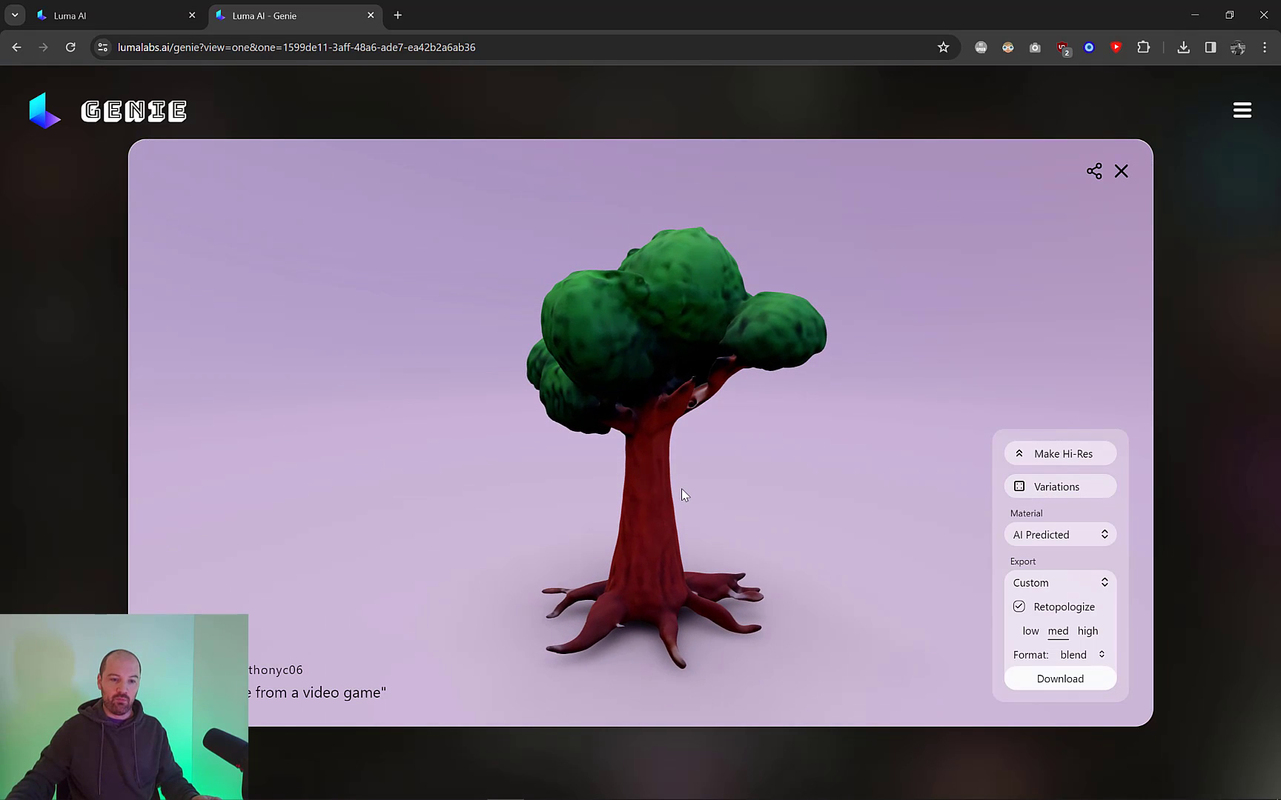
{"action": "left_click_drag", "start_coordinate": [897, 478], "coordinate": [722, 466]}
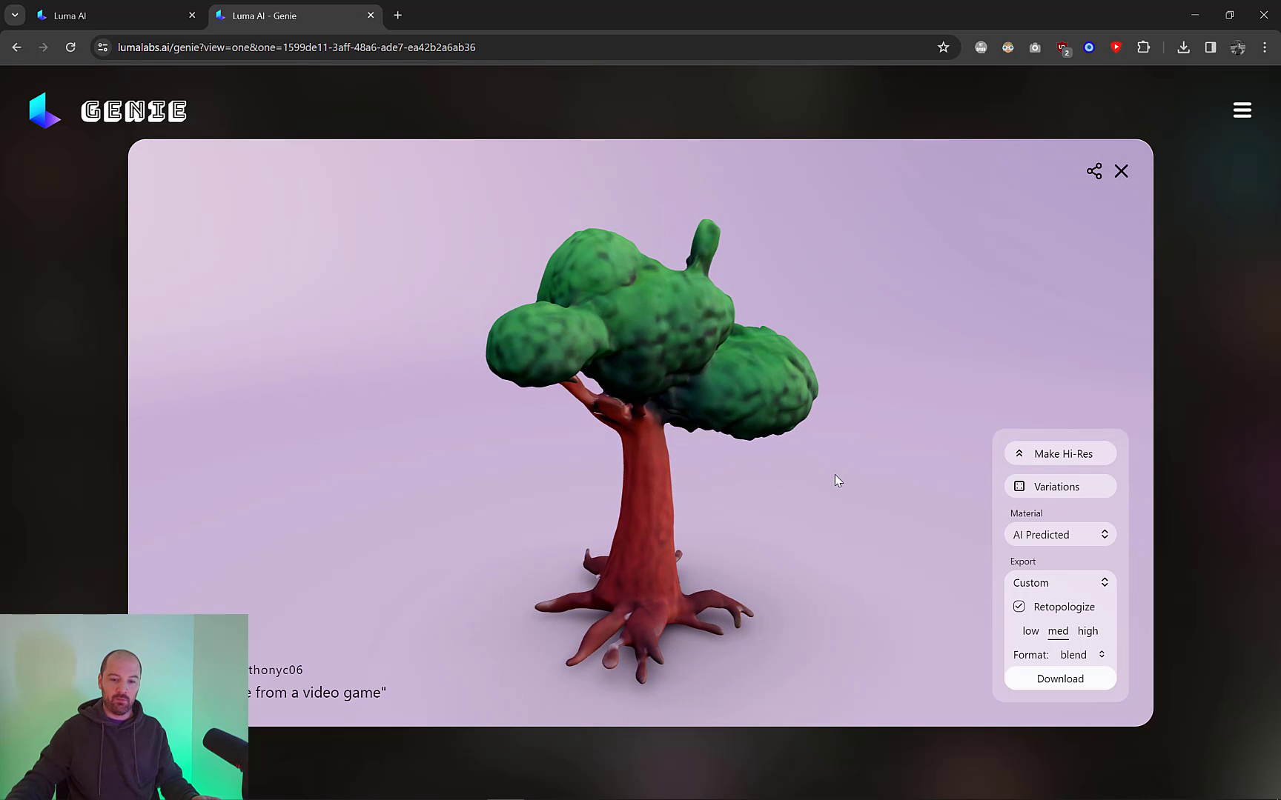
Try the Clay, Plastic and Metal materials on the tree and return it to AI Predicted.
{"action": "left_click", "coordinate": [1051, 533]}
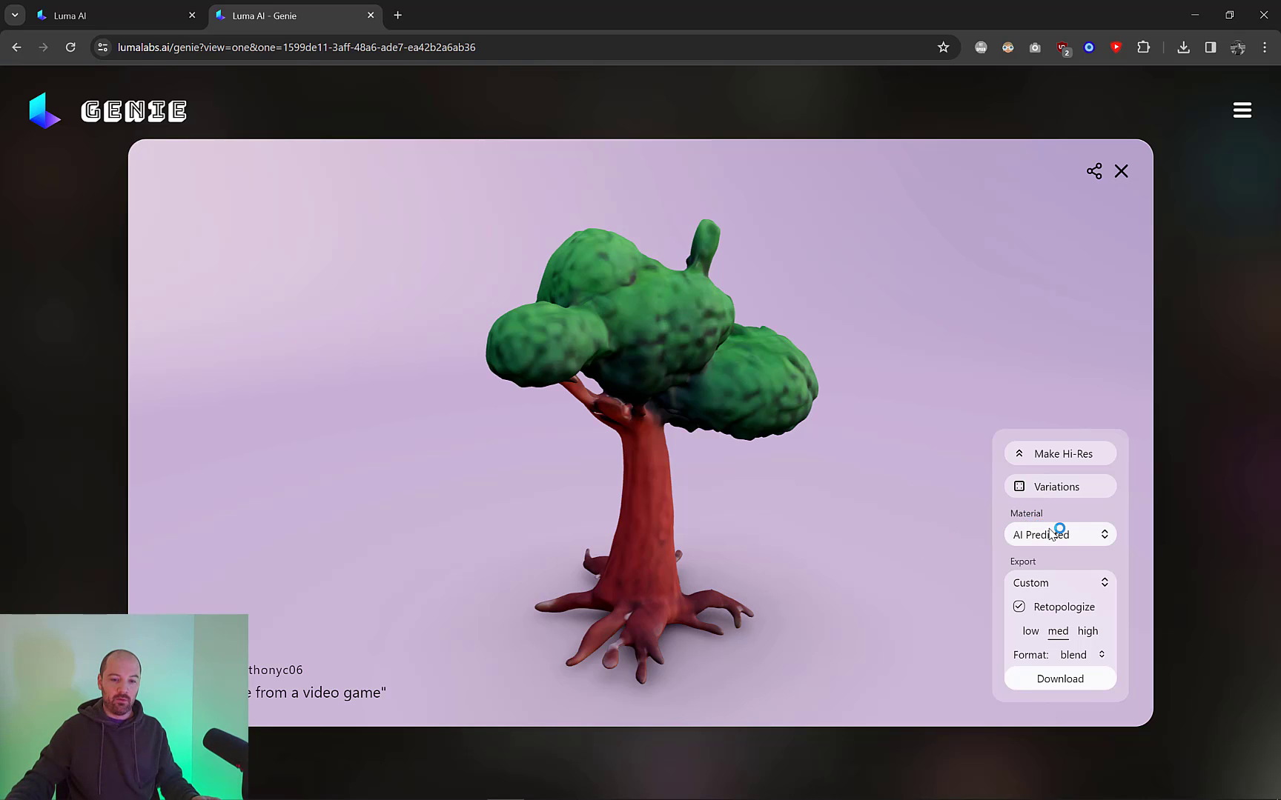
{"action": "left_click", "coordinate": [1044, 567]}
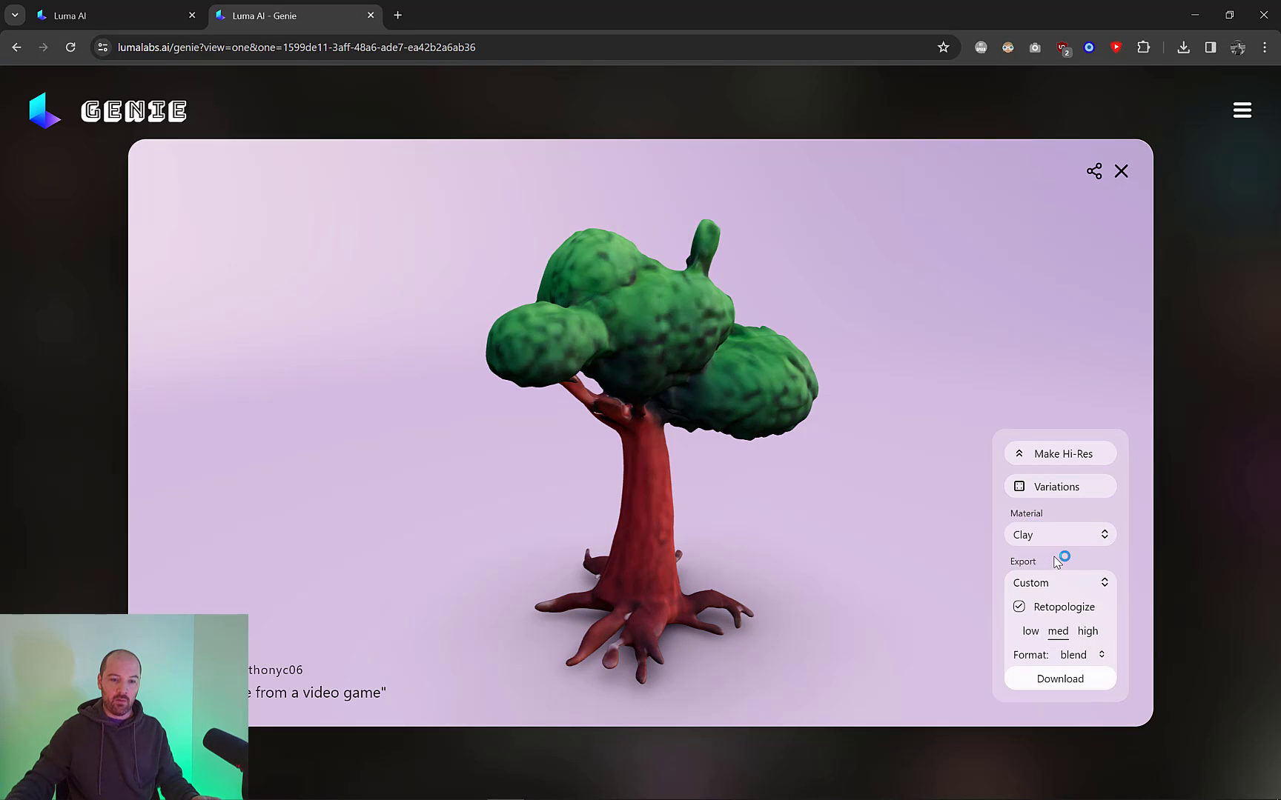
{"action": "left_click", "coordinate": [1052, 532]}
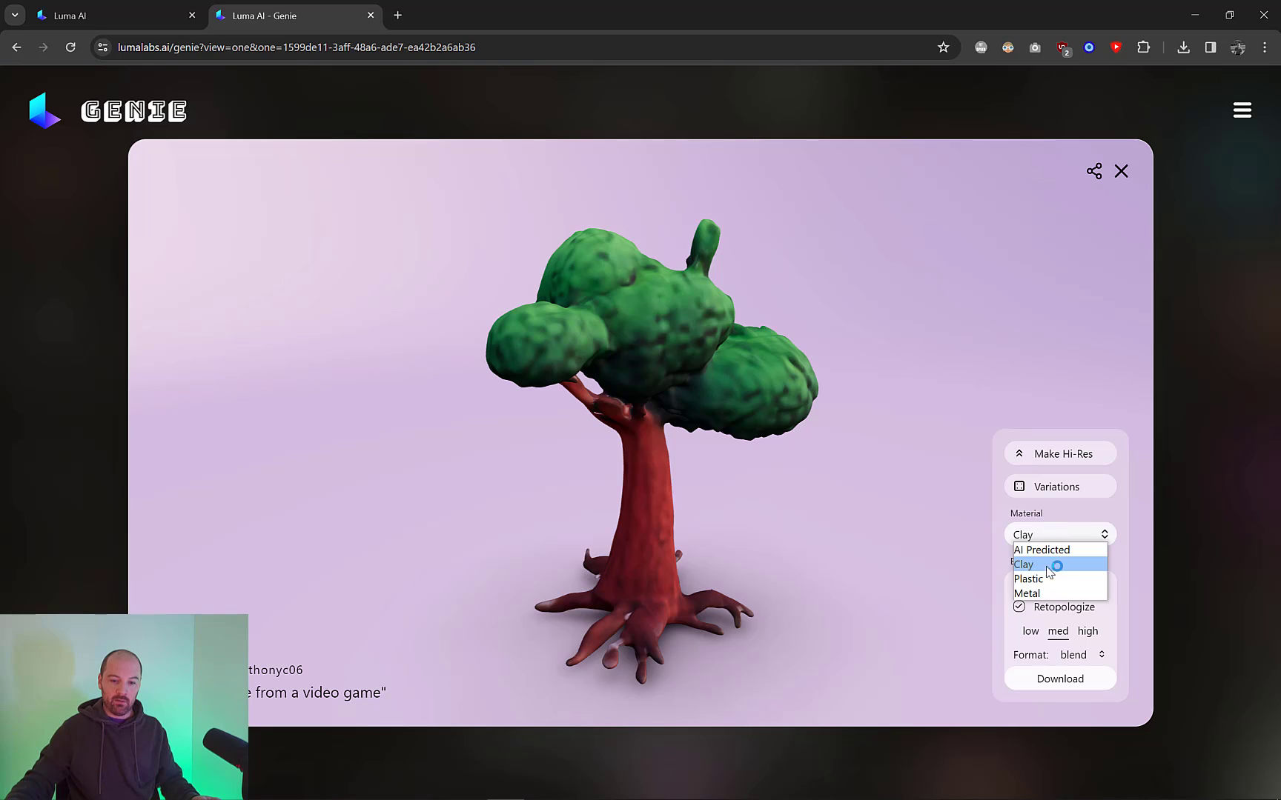
{"action": "left_click", "coordinate": [1048, 578]}
{"action": "left_click", "coordinate": [1062, 541]}
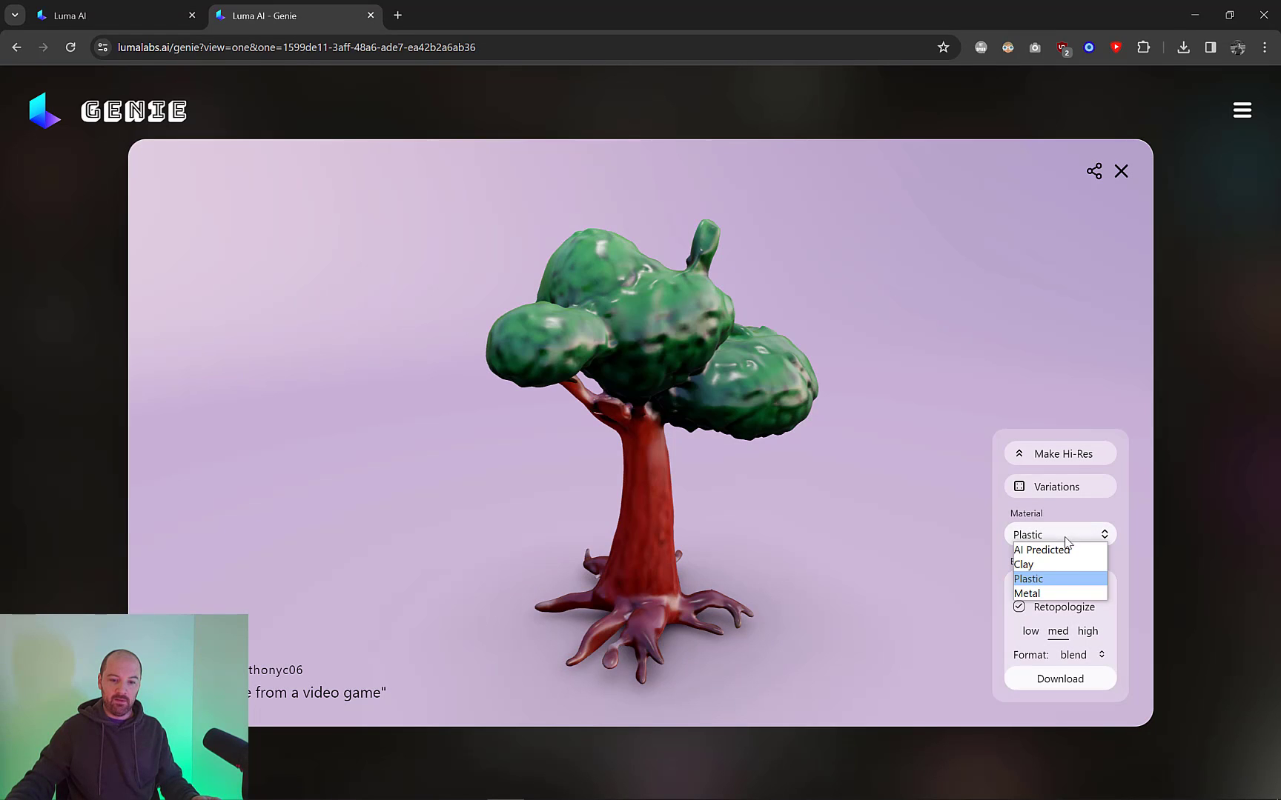
{"action": "left_click", "coordinate": [1055, 591]}
{"action": "left_click", "coordinate": [1052, 535]}
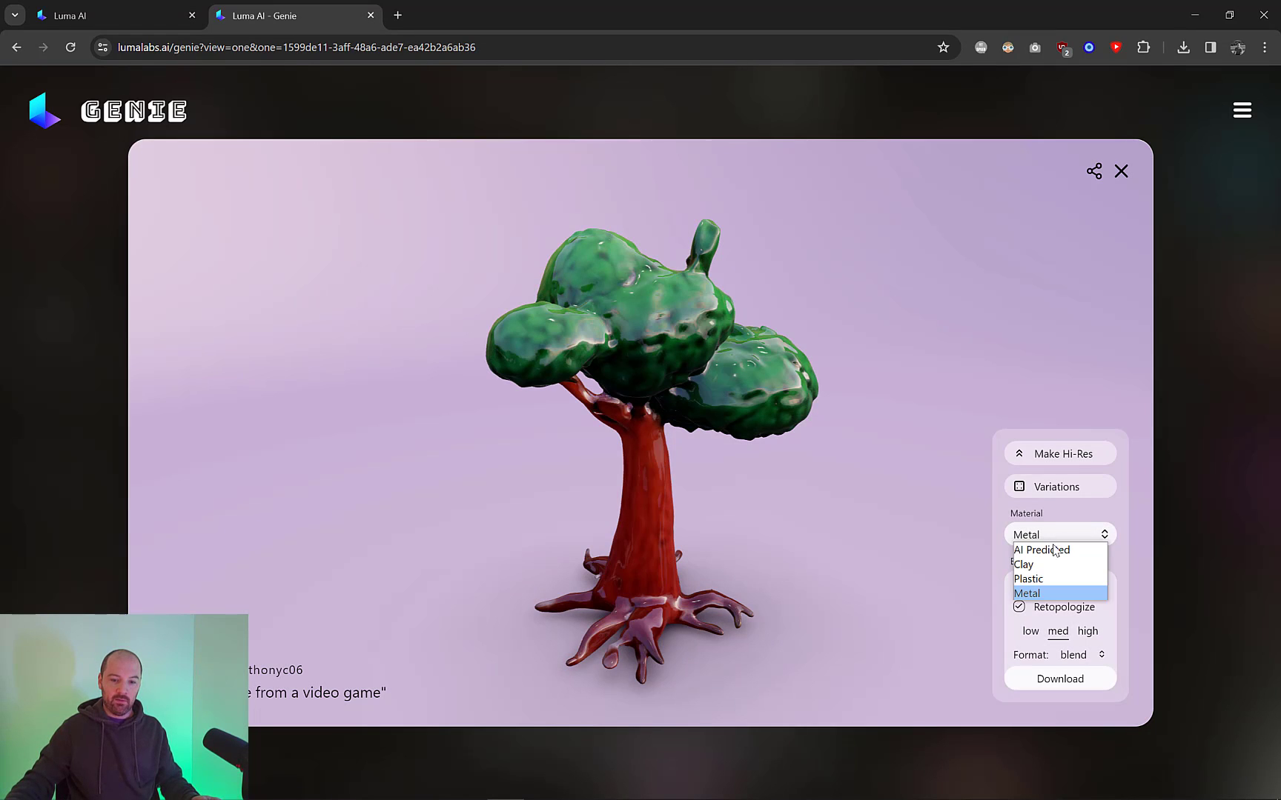
{"action": "left_click", "coordinate": [1041, 550]}
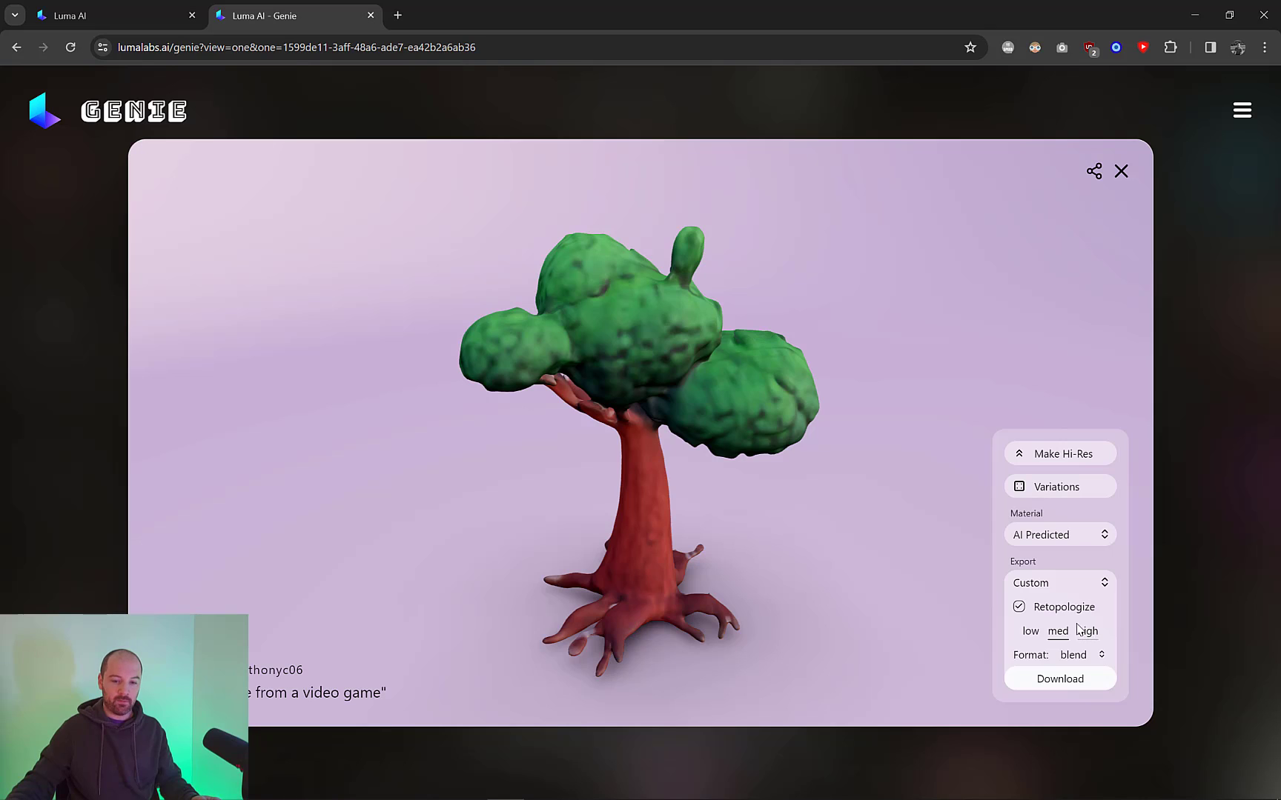
Download the tree with the Custom export preset, retopologized at medium detail in blend format.
{"action": "left_click", "coordinate": [1087, 588]}
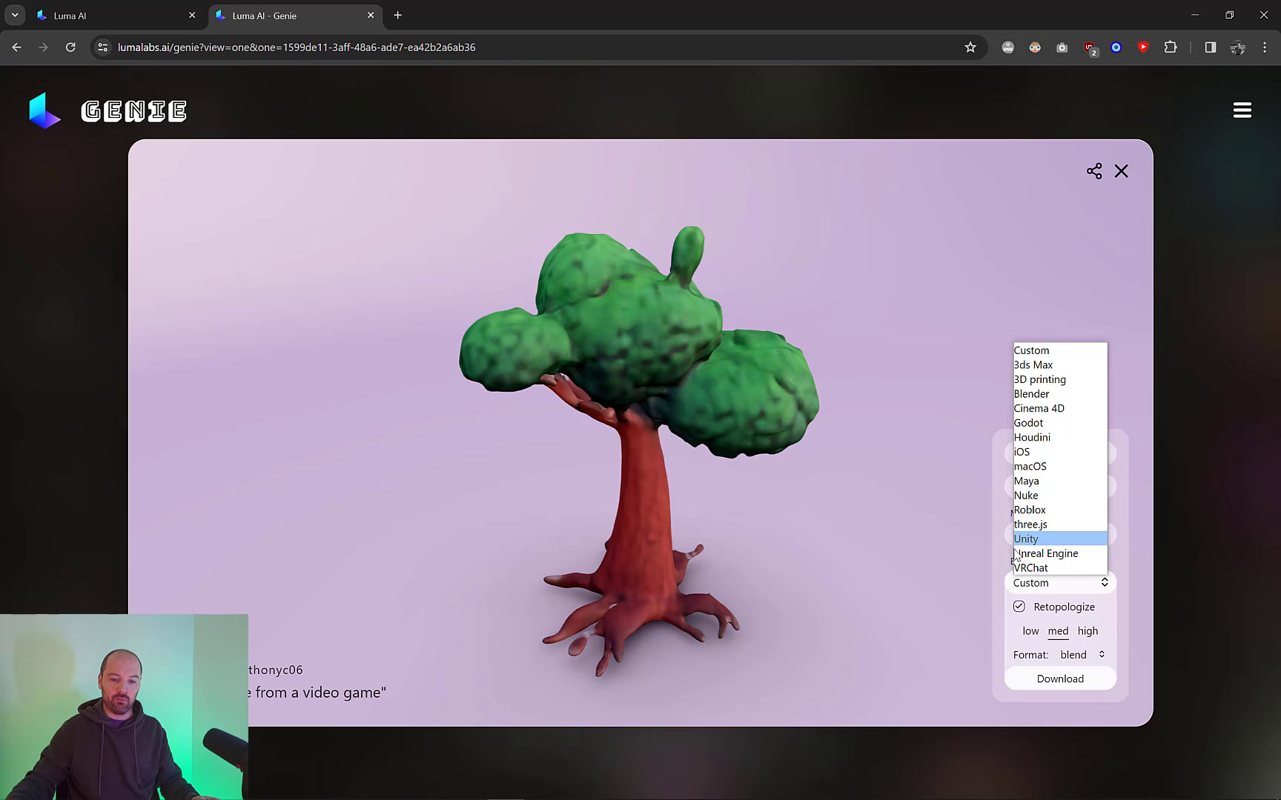
{"action": "left_click", "coordinate": [1050, 680]}
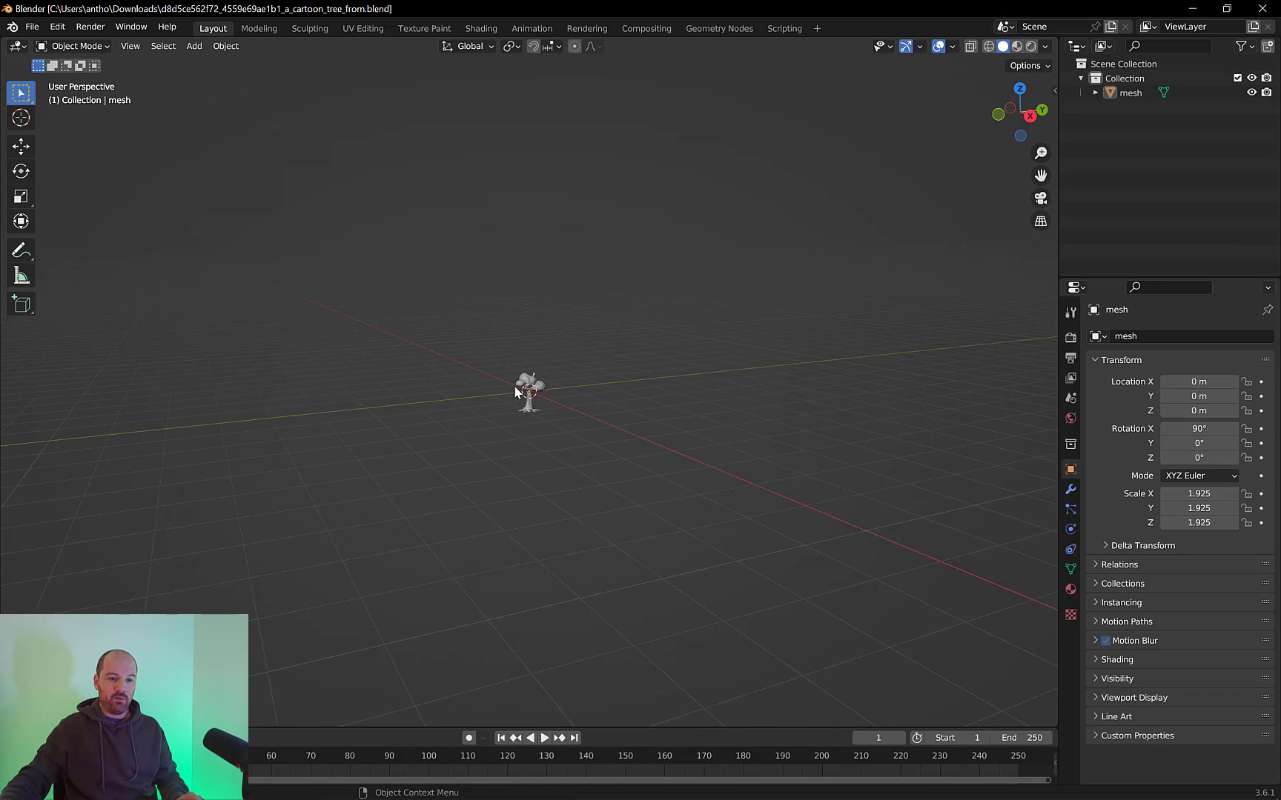
In Blender, move the tree mesh up 0.5 m along Z so its roots sit at ground level.
{"action": "scroll", "coordinate": [563, 415], "scroll_direction": "up", "scroll_amount": 10}
{"action": "scroll", "coordinate": [567, 415], "scroll_direction": "up", "scroll_amount": 2}
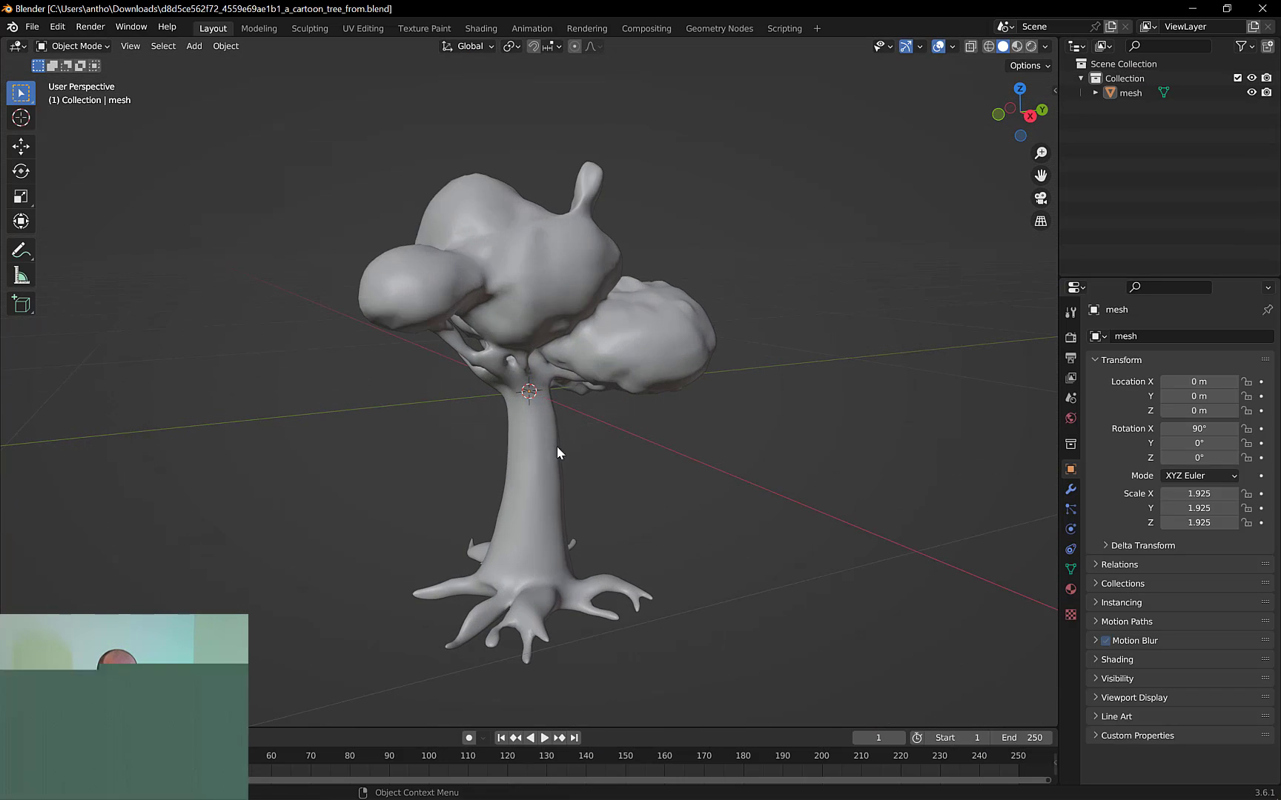
{"action": "key", "text": "KP_3"}
{"action": "left_click", "coordinate": [532, 438]}
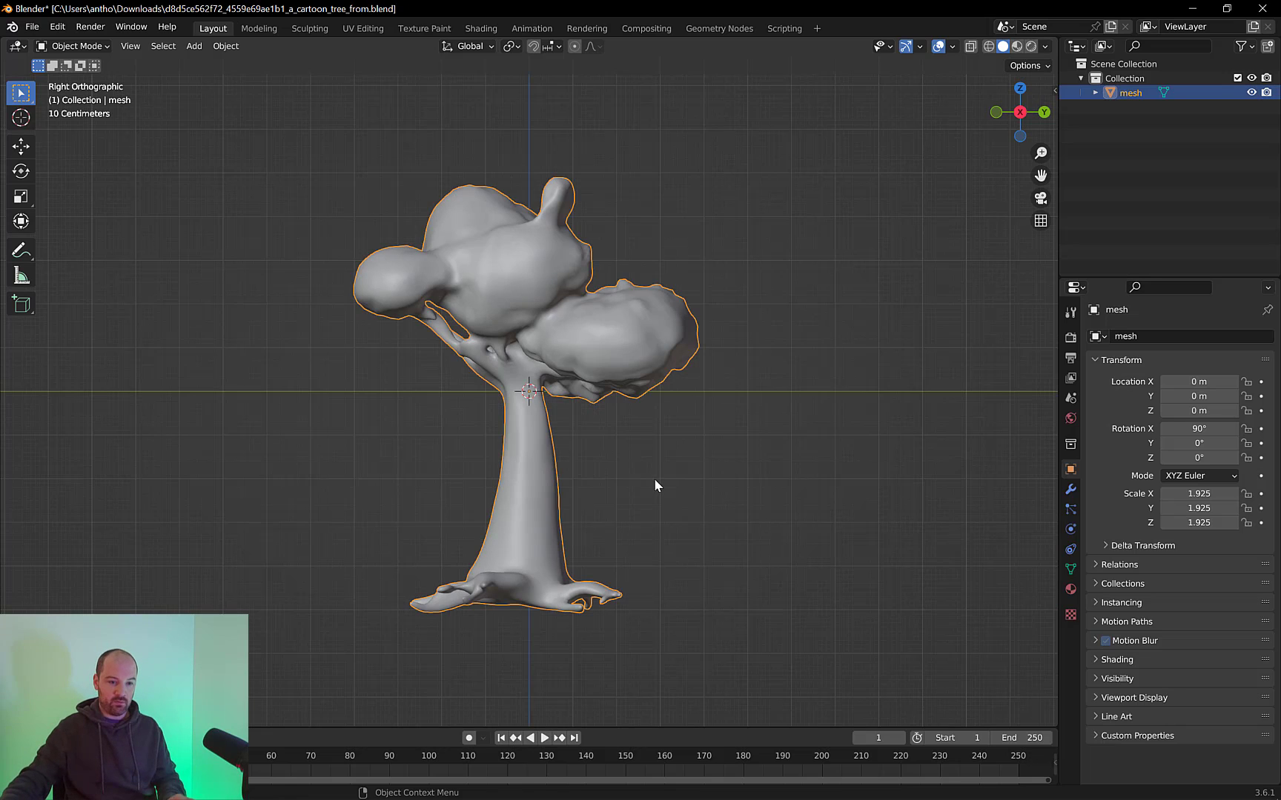
{"action": "key", "text": "g"}
{"action": "key", "text": "z"}
{"action": "left_click", "coordinate": [678, 246]}
{"action": "middle_click_drag", "start_coordinate": [678, 252], "coordinate": [962, 154]}
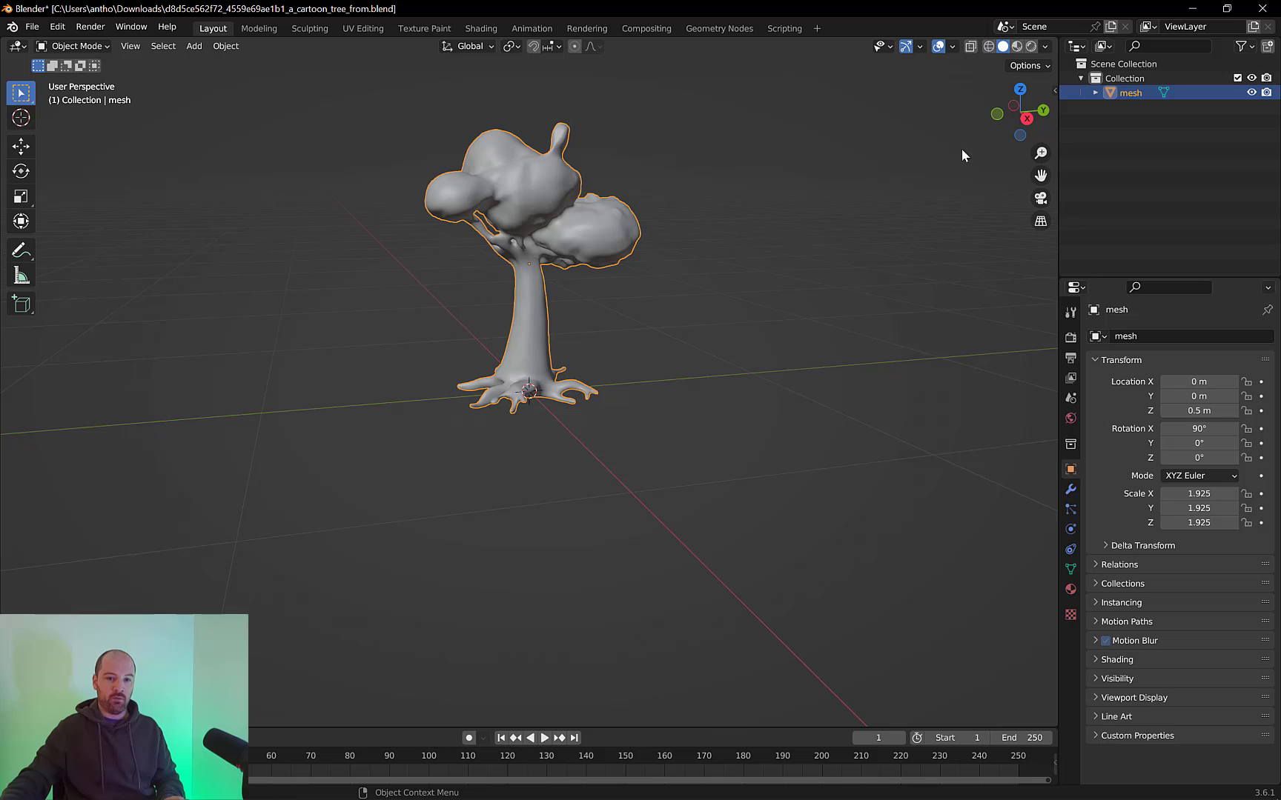
Show the viewport in Material Preview shading and inspect the tree's colours.
{"action": "left_click", "coordinate": [1017, 47]}
{"action": "mouse_move", "coordinate": [629, 239]}
{"action": "middle_mouse_down"}
{"action": "mouse_move", "coordinate": [511, 241]}
{"action": "mouse_move", "coordinate": [700, 218]}
{"action": "mouse_move", "coordinate": [720, 263]}
{"action": "mouse_move", "coordinate": [480, 242]}
{"action": "mouse_move", "coordinate": [599, 250]}
{"action": "mouse_move", "coordinate": [575, 300]}
{"action": "mouse_move", "coordinate": [560, 258]}
{"action": "mouse_move", "coordinate": [575, 323]}
{"action": "mouse_move", "coordinate": [605, 327]}
{"action": "mouse_move", "coordinate": [586, 325]}
{"action": "middle_mouse_up"}
{"action": "scroll", "coordinate": [586, 325], "scroll_direction": "up", "scroll_amount": 3}
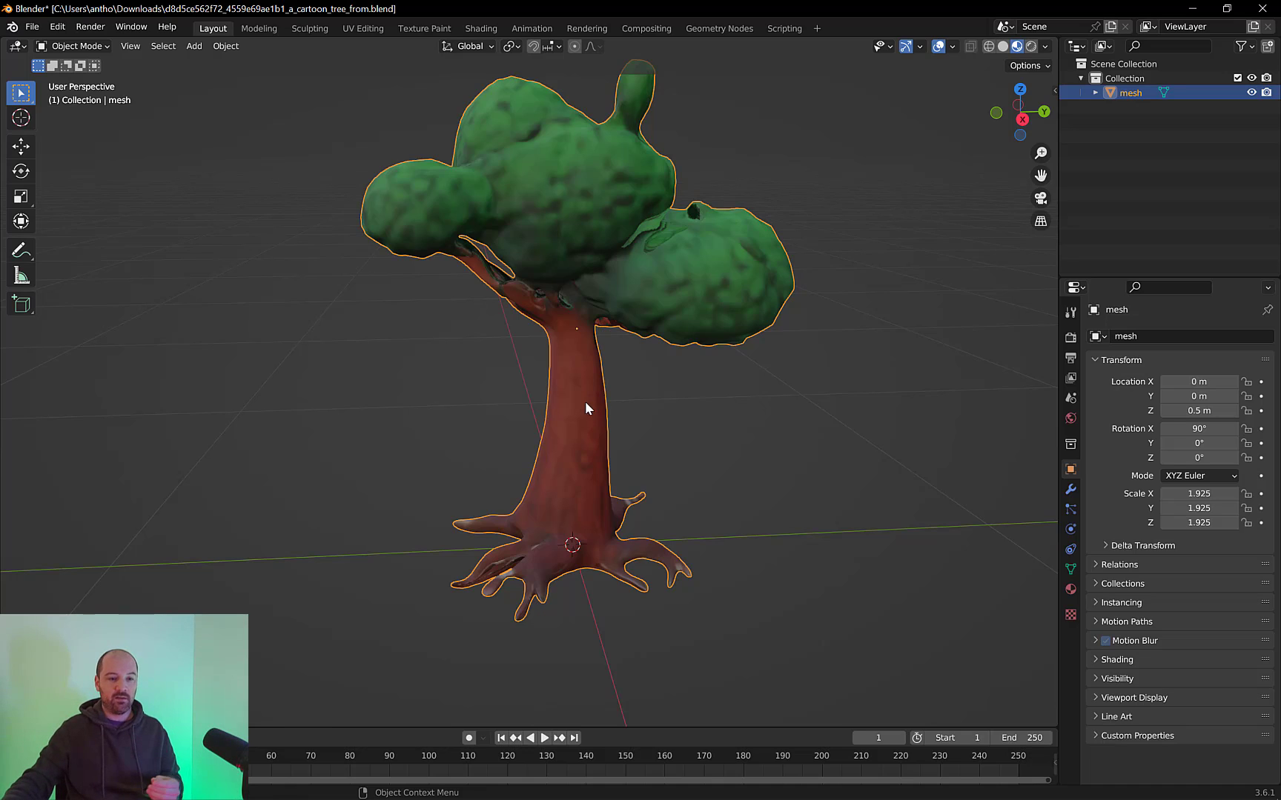
{"action": "scroll", "coordinate": [681, 364], "scroll_direction": "down", "scroll_amount": 3}
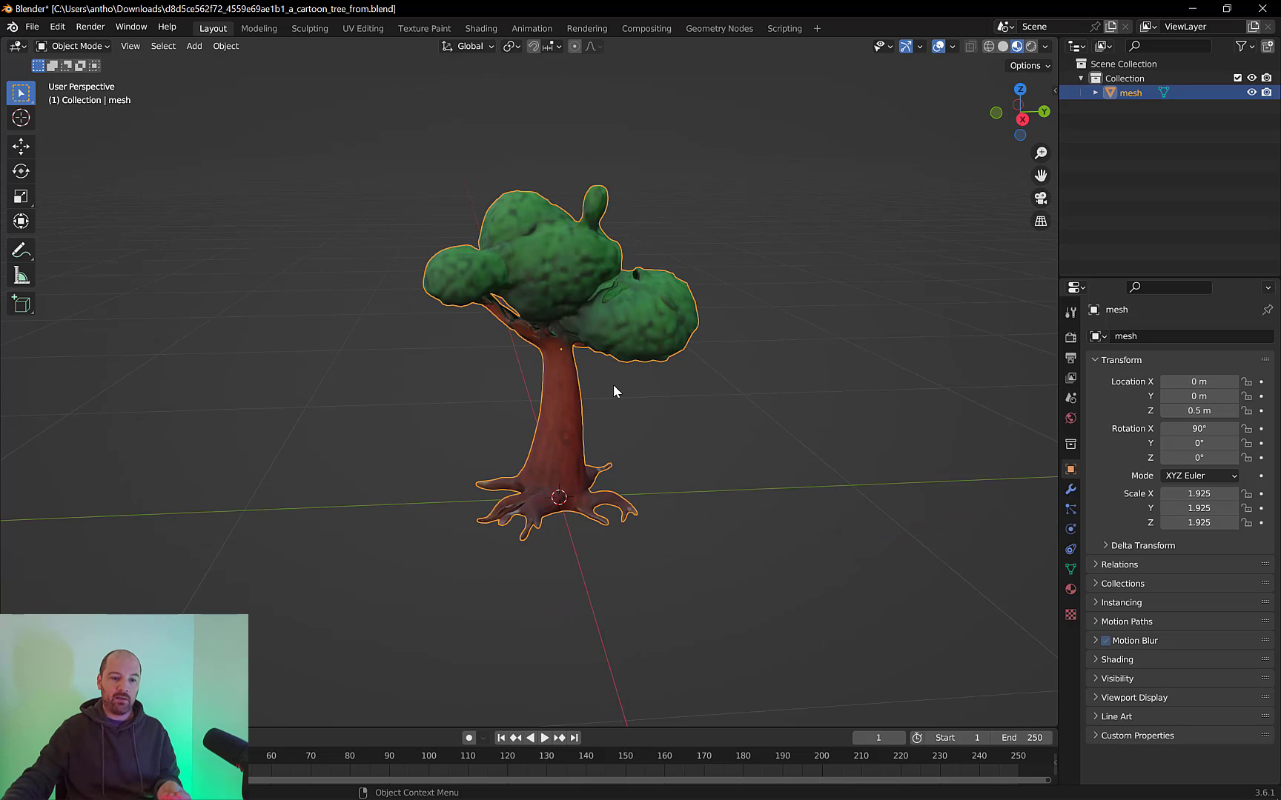
{"action": "mouse_move", "coordinate": [614, 386]}
{"action": "middle_mouse_down"}
{"action": "mouse_move", "coordinate": [560, 362]}
{"action": "mouse_move", "coordinate": [606, 381]}
{"action": "middle_mouse_up"}
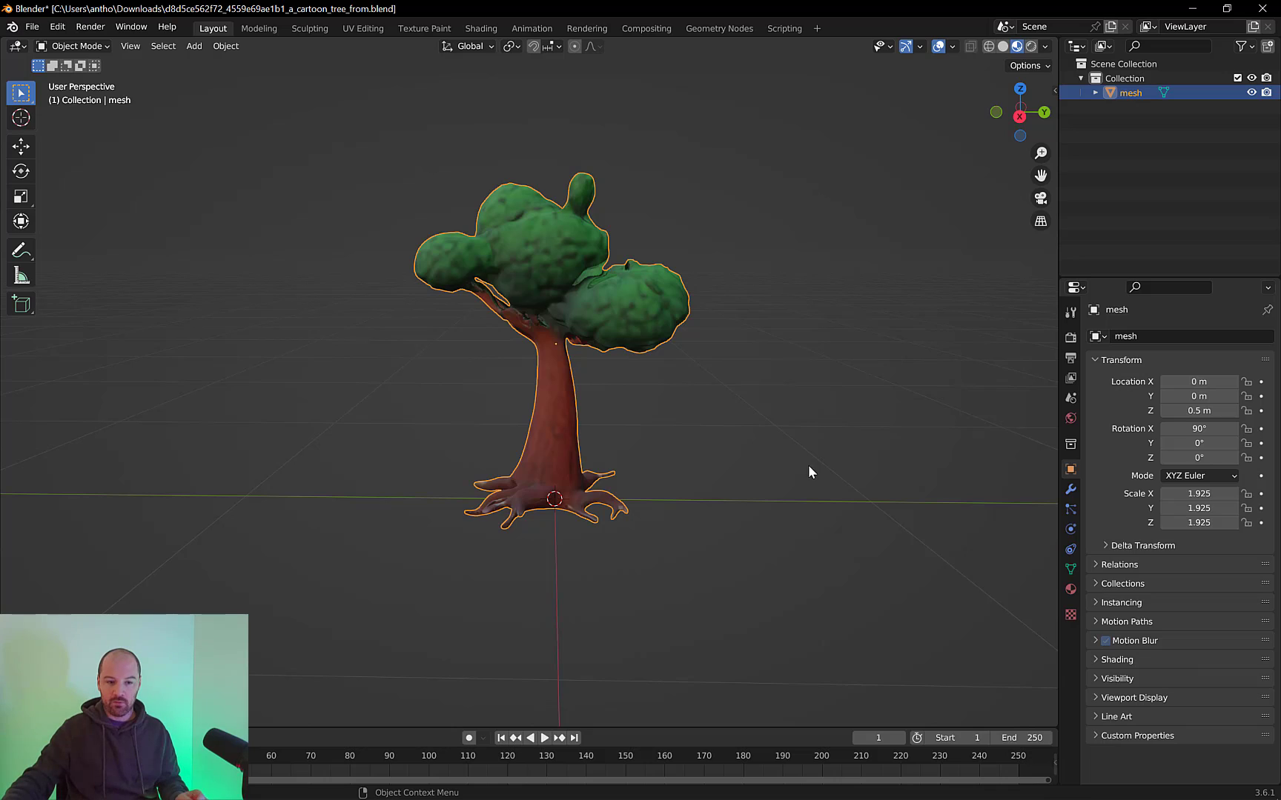
Add a Decimate modifier to the tree mesh and adjust its collapse ratio to about 0.085.
{"action": "left_click", "coordinate": [1069, 490]}
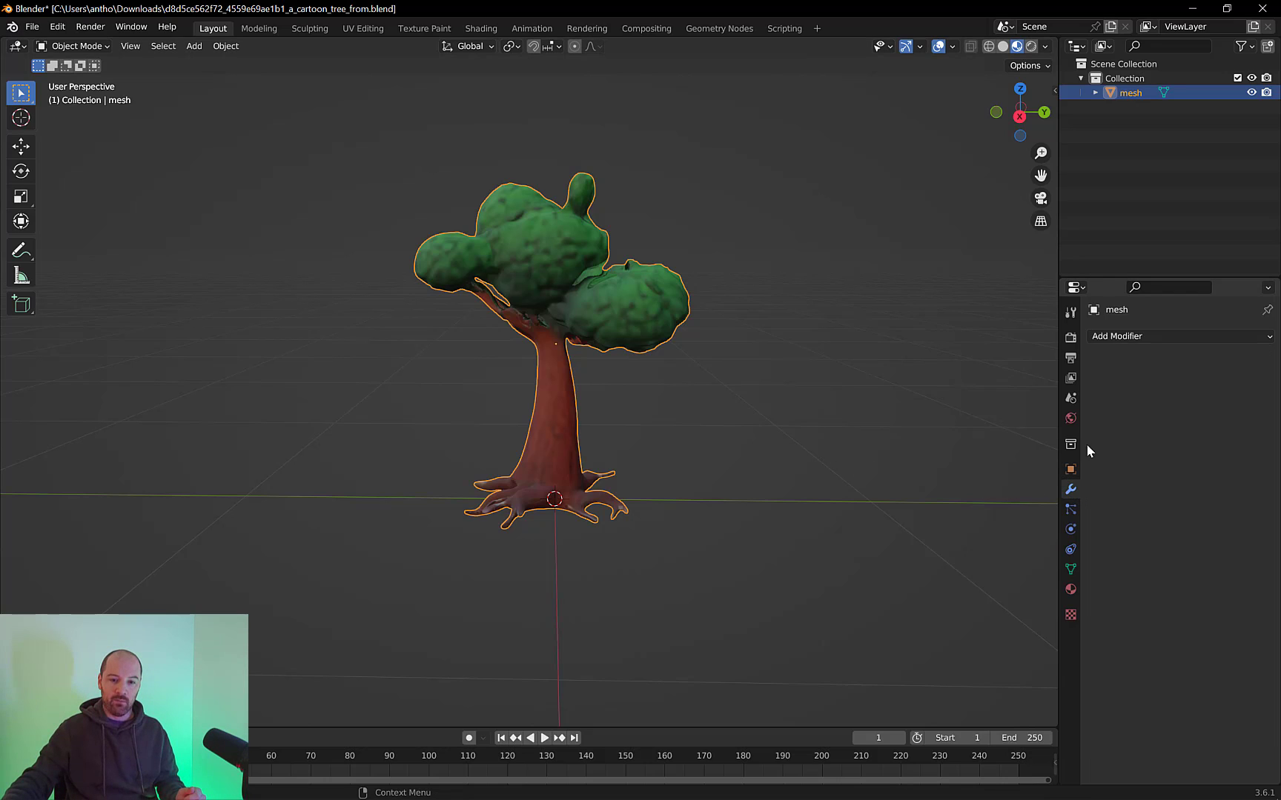
{"action": "left_click", "coordinate": [1125, 338]}
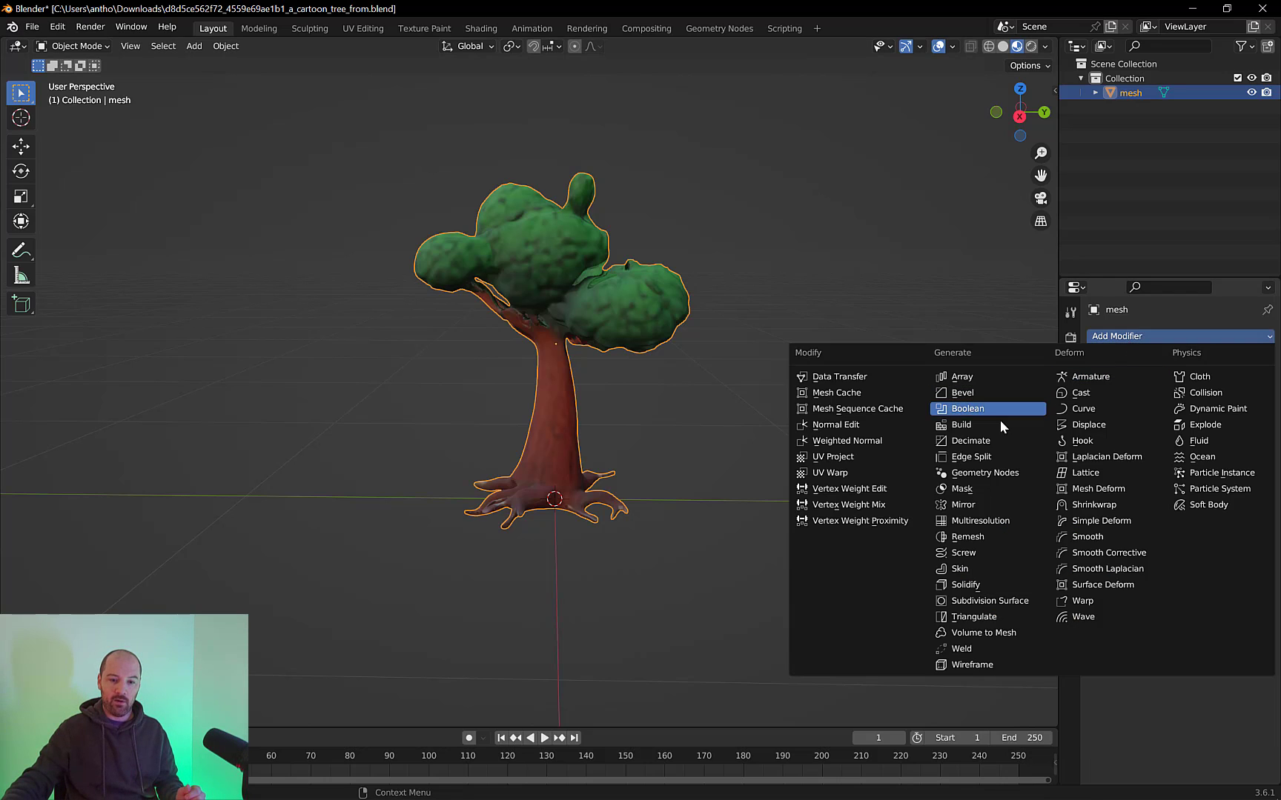
{"action": "left_click", "coordinate": [986, 442]}
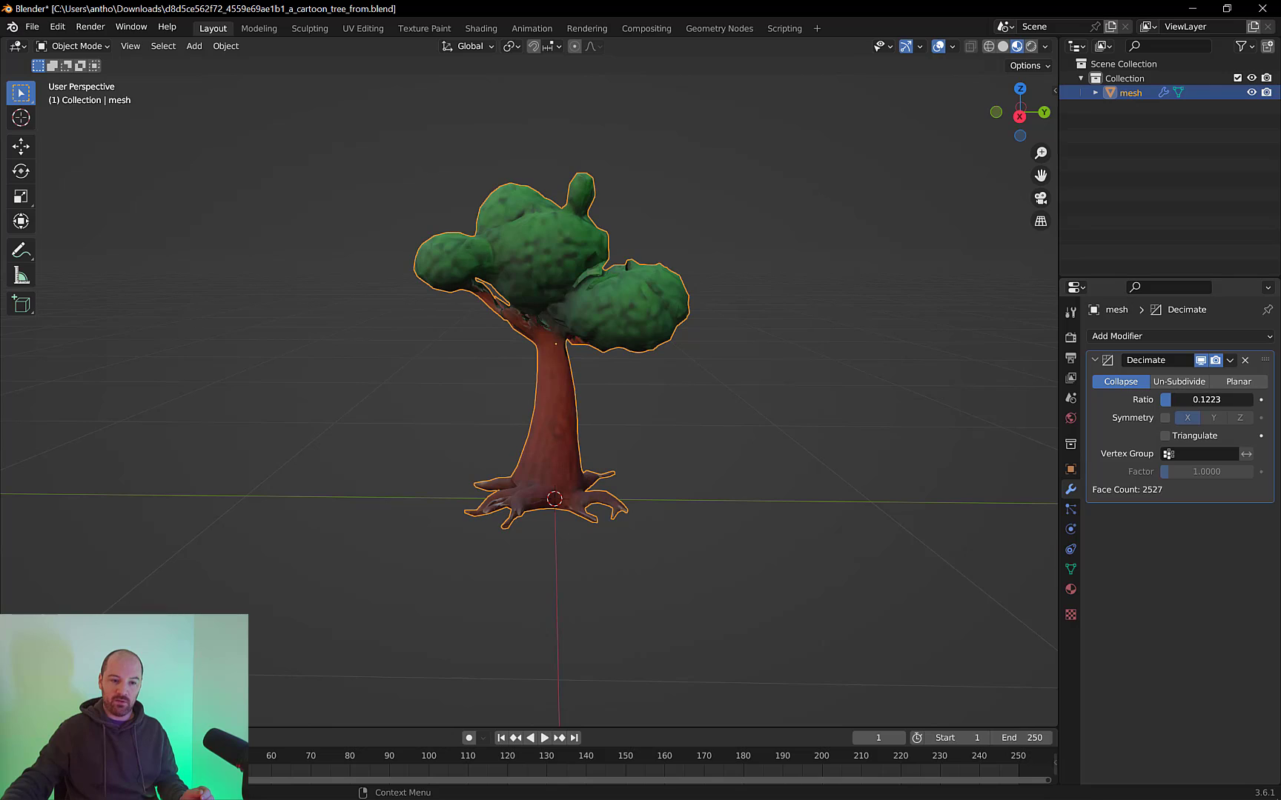
{"action": "left_click_drag", "start_coordinate": [1172, 399], "coordinate": [1162, 400]}
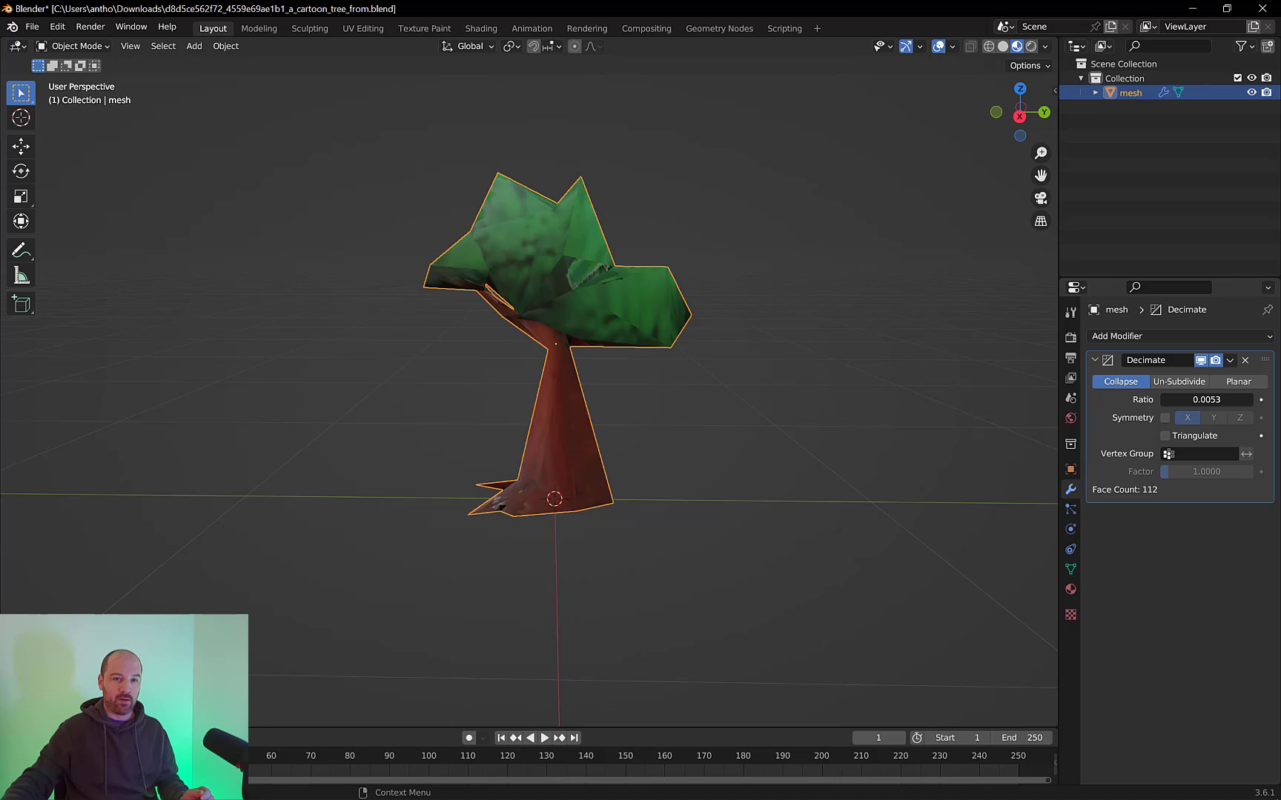
{"action": "left_click_drag", "start_coordinate": [1163, 400], "coordinate": [1169, 399]}
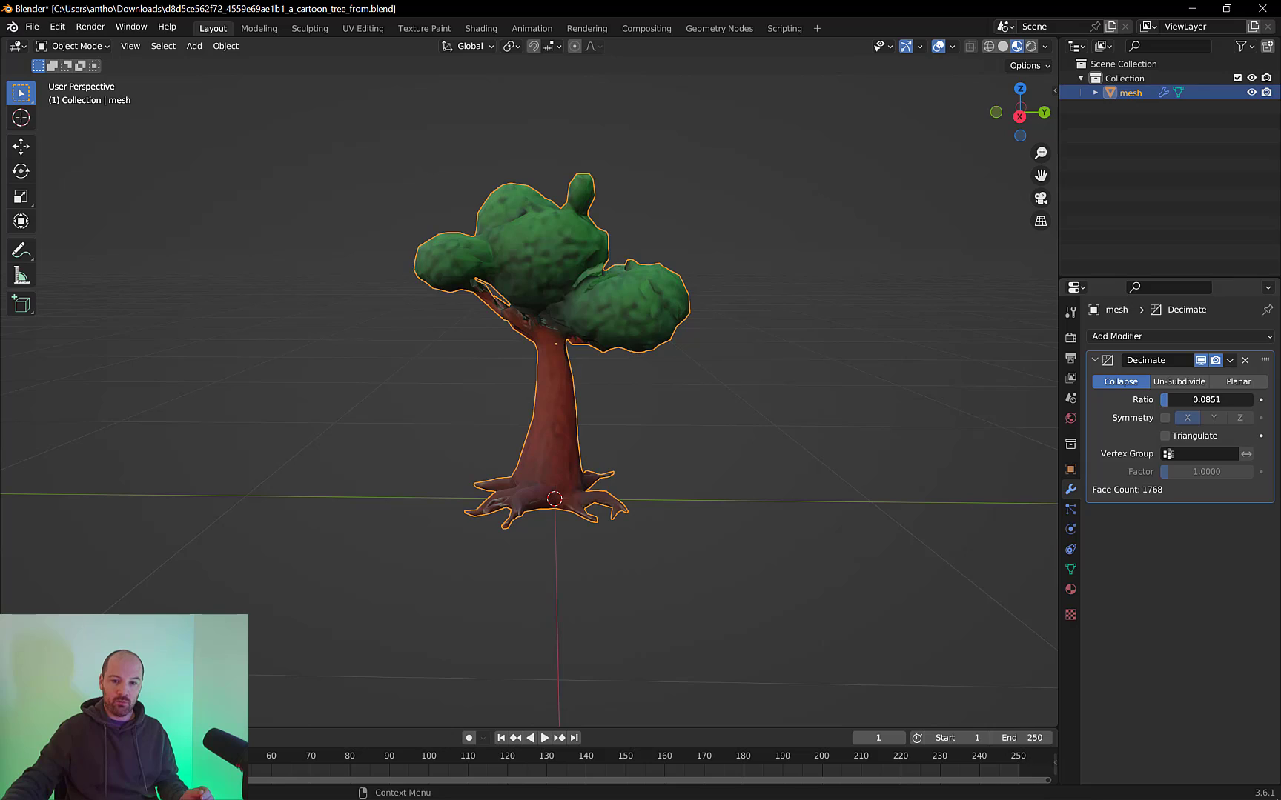
Try a Decimate ratio of 0.01 on the tree mesh.
{"action": "left_click", "coordinate": [1231, 394]}
{"action": "type", "text": "0.0"}
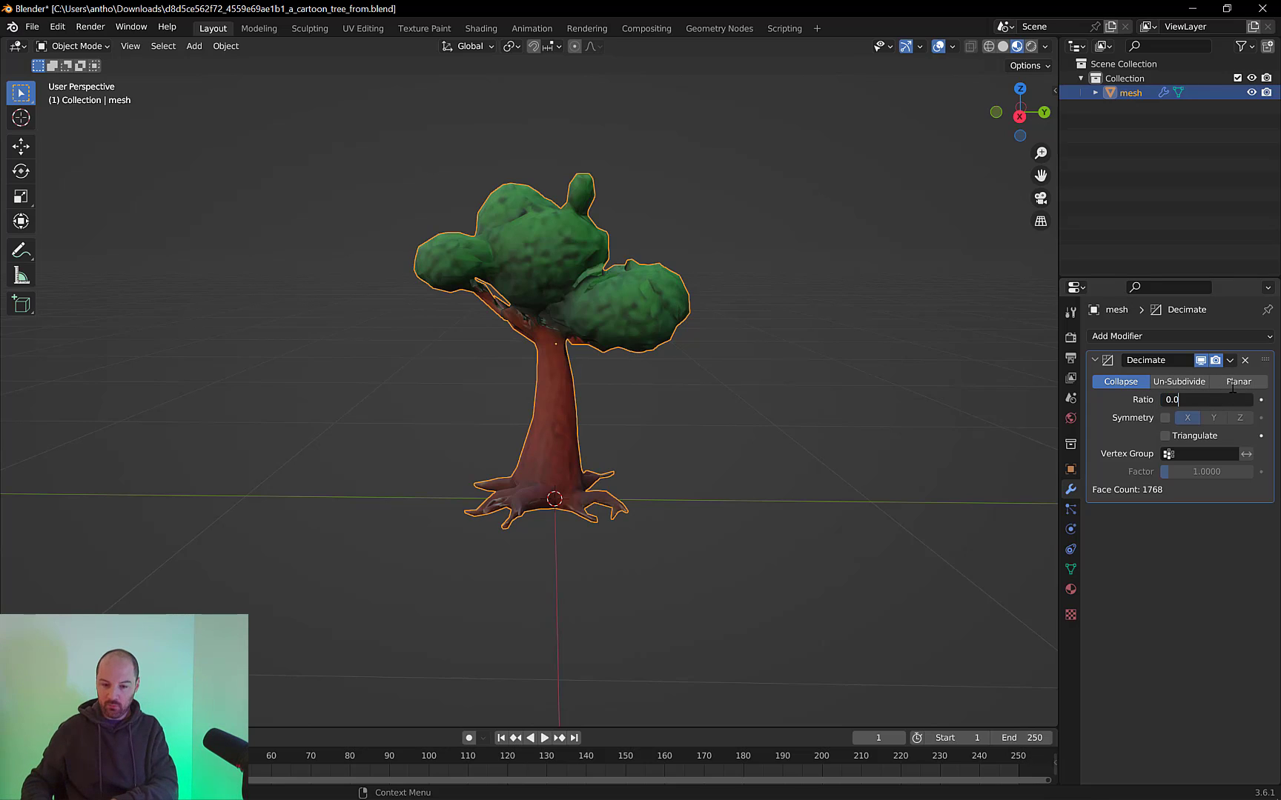
{"action": "type", "text": "1"}
{"action": "key", "text": "Return"}
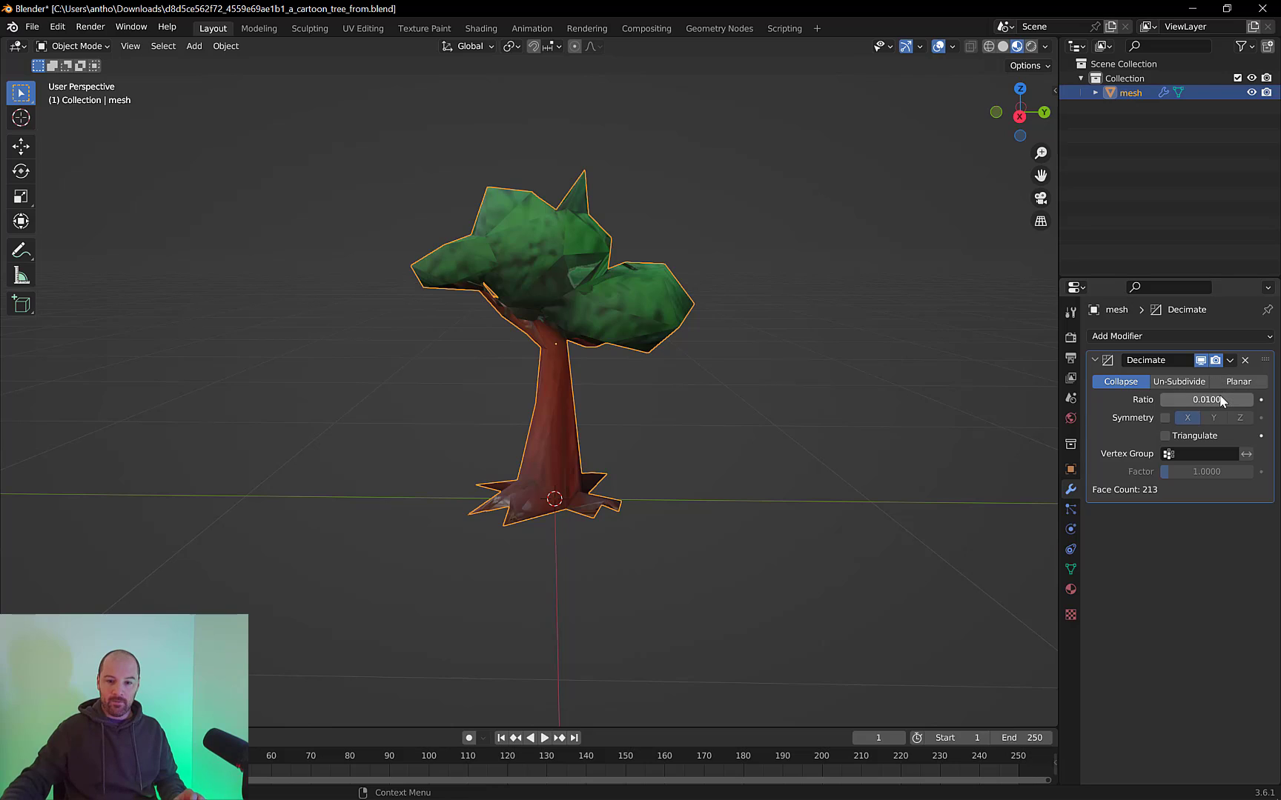
Set the Decimate ratio to 0.025, apply the modifier to the tree mesh and check the canopy up close.
{"action": "left_click", "coordinate": [1218, 399]}
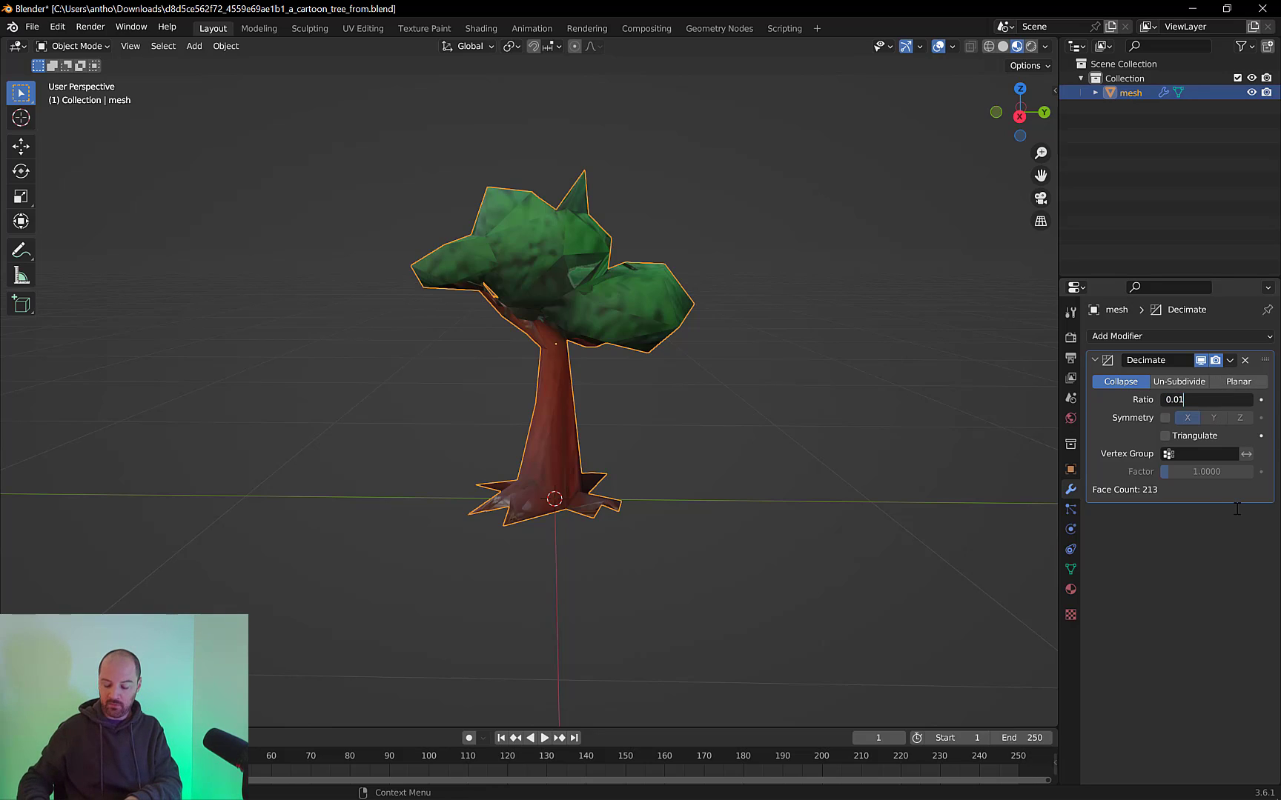
{"action": "type", "text": "0.025"}
{"action": "key", "text": "Return"}
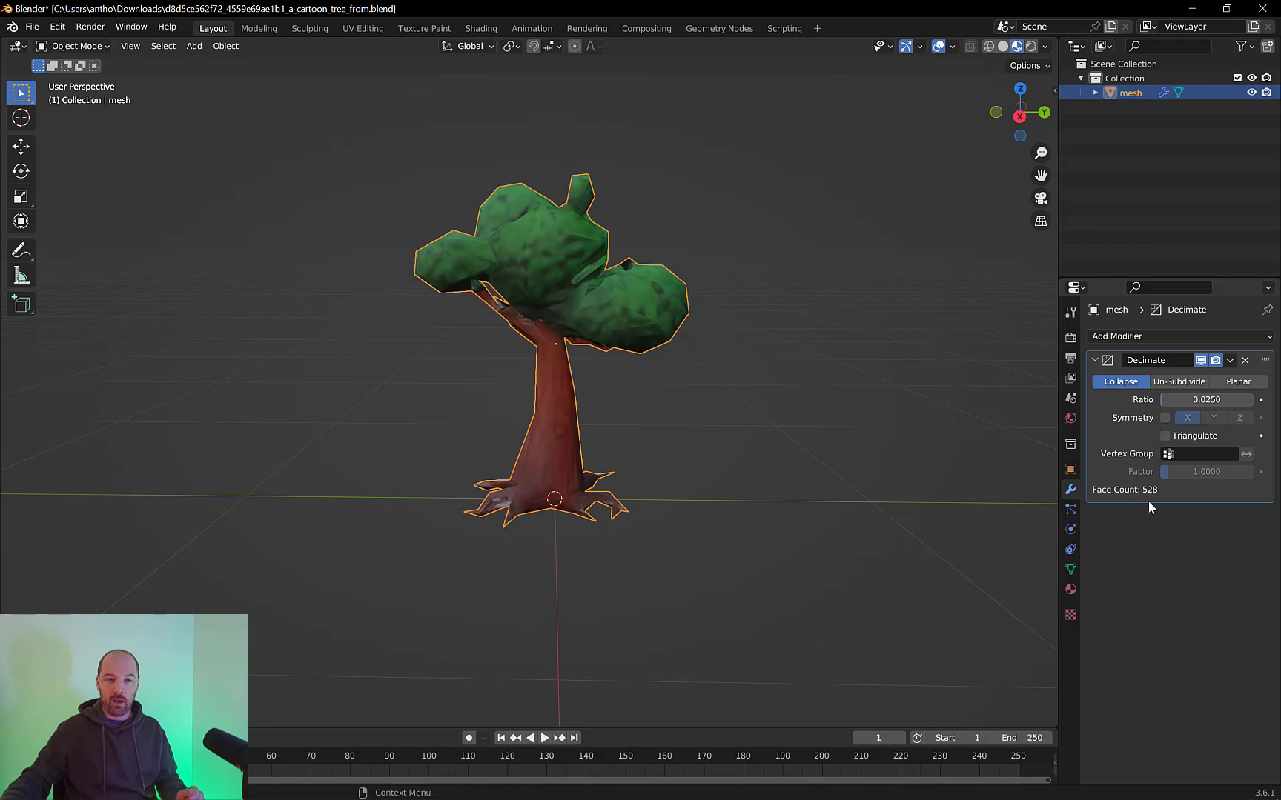
{"action": "middle_click_drag", "start_coordinate": [679, 383], "coordinate": [880, 387]}
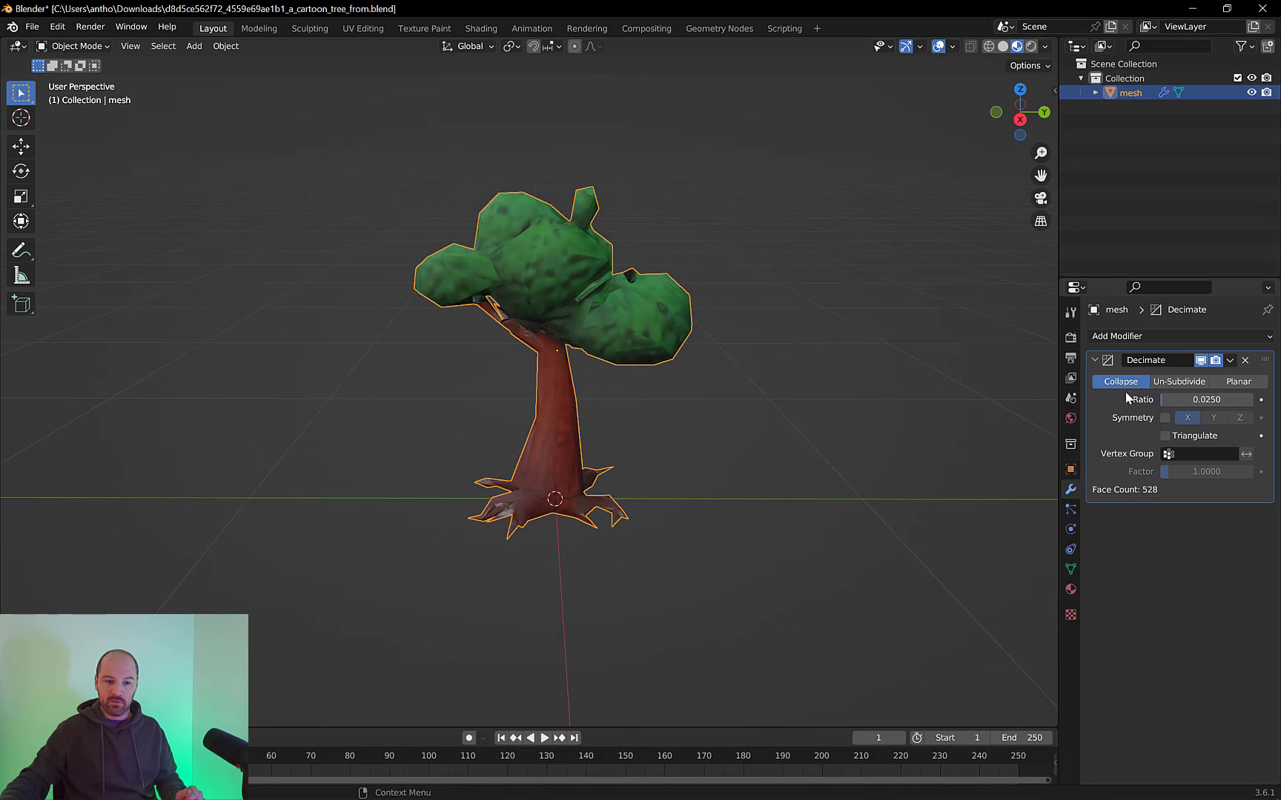
{"action": "left_click", "coordinate": [1229, 361]}
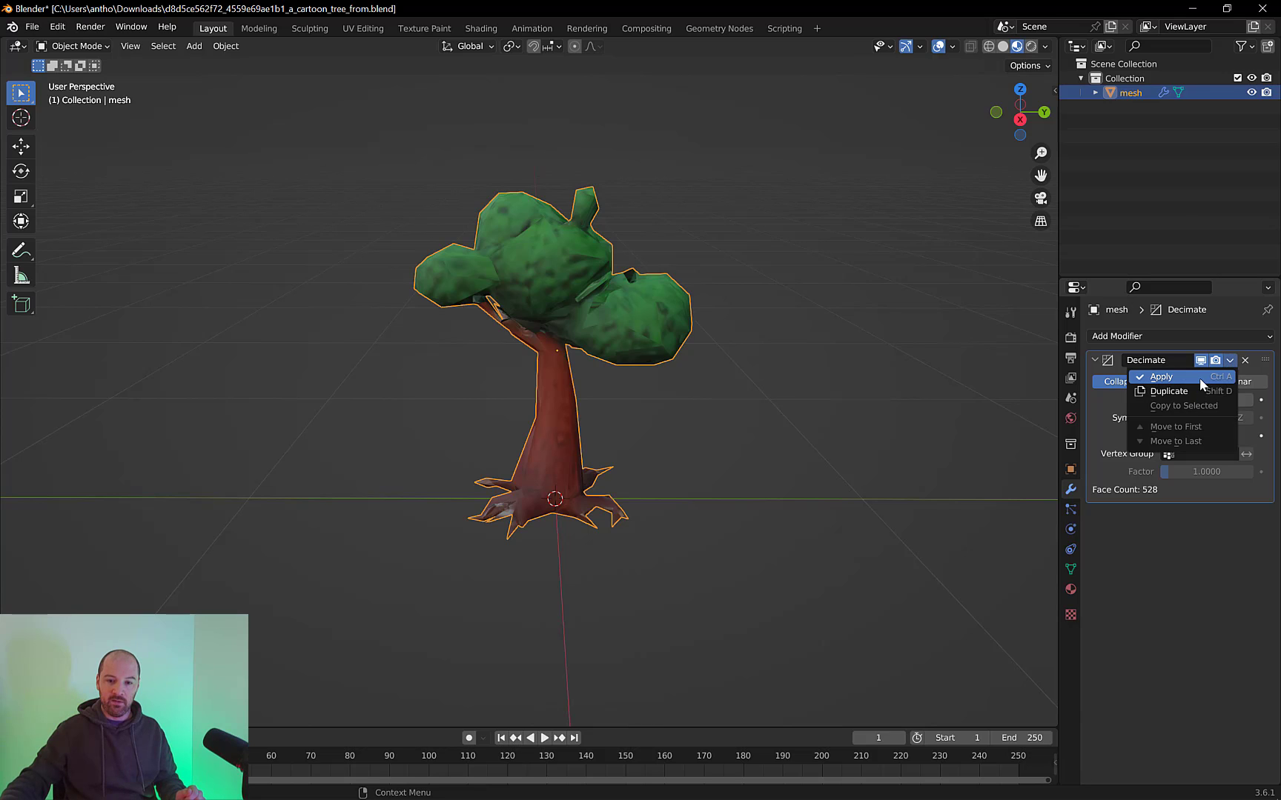
{"action": "left_click", "coordinate": [1200, 377]}
{"action": "middle_click_drag", "start_coordinate": [606, 367], "coordinate": [569, 386]}
{"action": "scroll", "coordinate": [578, 363], "scroll_direction": "up", "scroll_amount": 5}
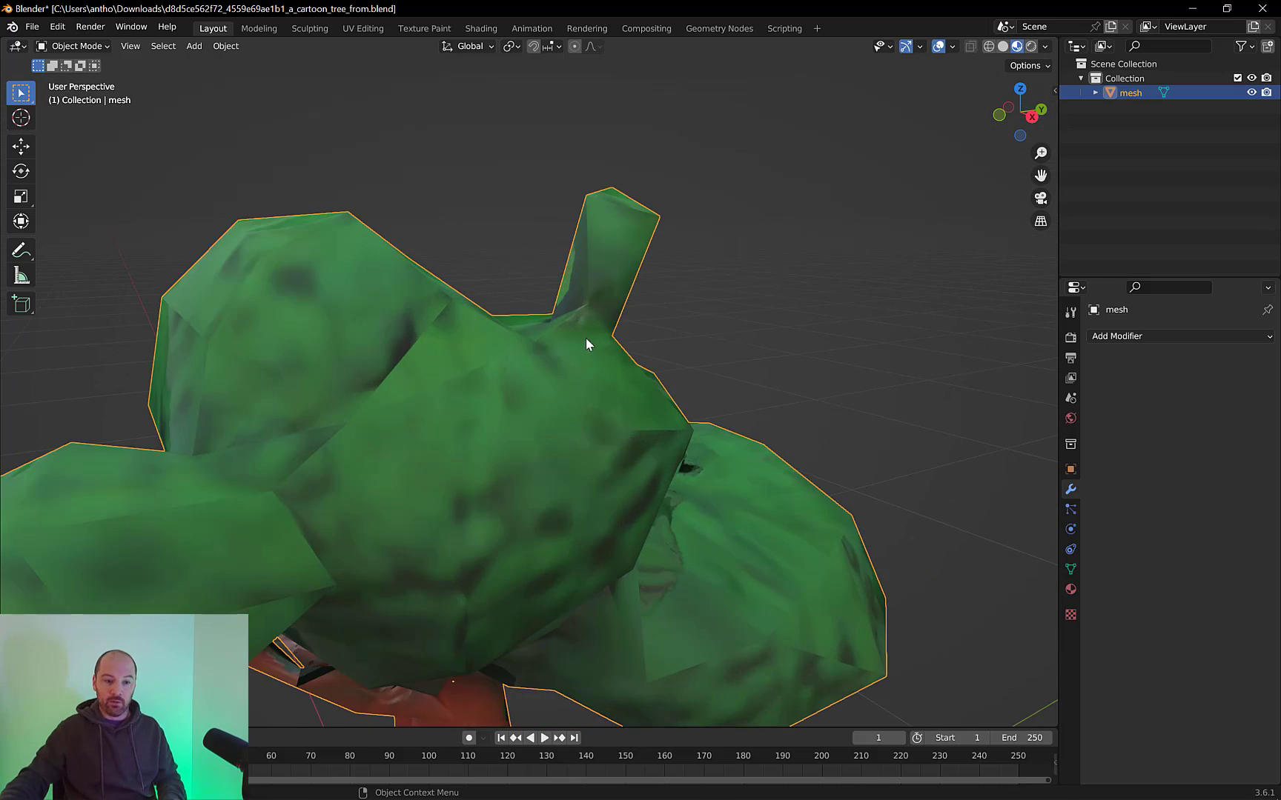
Put the tree mesh in Edit Mode and select the top faces of the stub sticking up from the canopy.
{"action": "mouse_move", "coordinate": [627, 280]}
{"action": "middle_mouse_down"}
{"action": "mouse_move", "coordinate": [544, 252]}
{"action": "mouse_move", "coordinate": [629, 283]}
{"action": "mouse_move", "coordinate": [620, 300]}
{"action": "mouse_move", "coordinate": [646, 324]}
{"action": "mouse_move", "coordinate": [578, 366]}
{"action": "mouse_move", "coordinate": [492, 309]}
{"action": "mouse_move", "coordinate": [451, 349]}
{"action": "mouse_move", "coordinate": [526, 315]}
{"action": "mouse_move", "coordinate": [656, 286]}
{"action": "mouse_move", "coordinate": [789, 311]}
{"action": "mouse_move", "coordinate": [643, 292]}
{"action": "middle_mouse_up"}
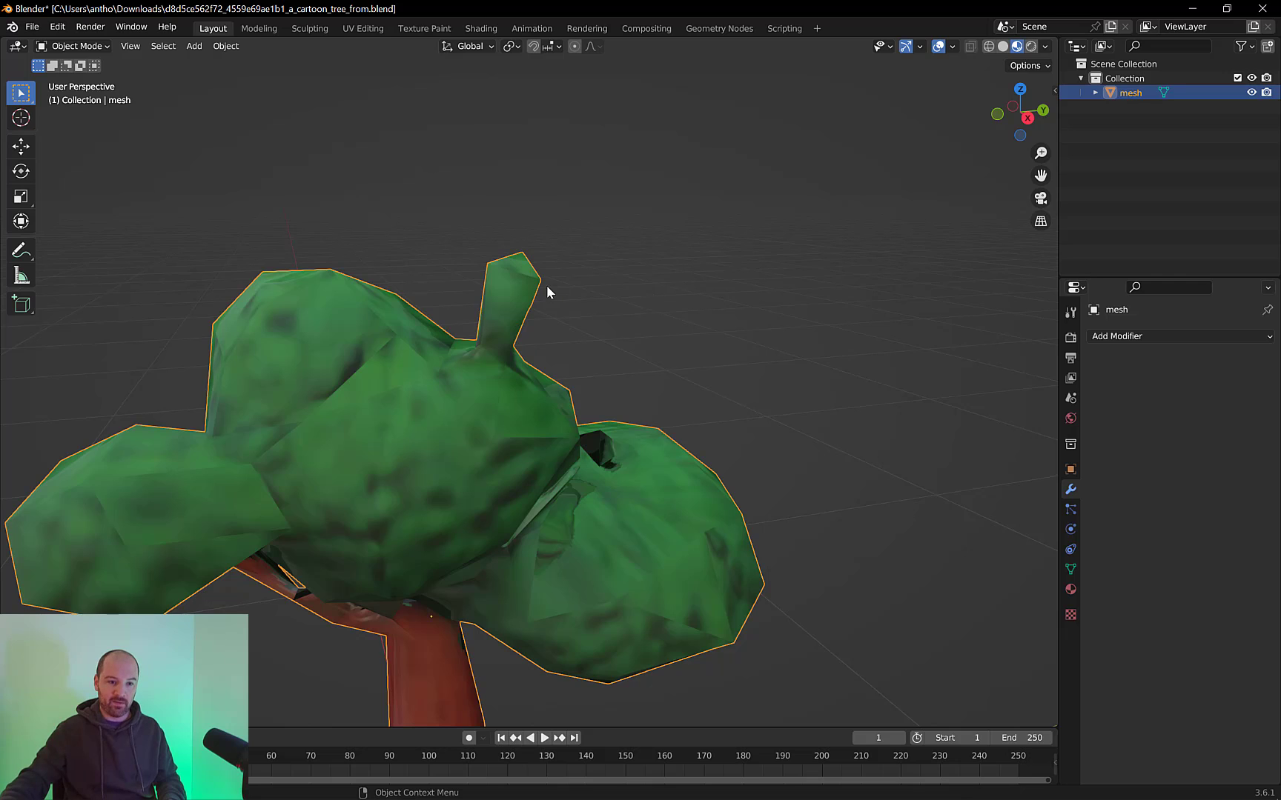
{"action": "key", "text": "Tab"}
{"action": "middle_click_drag", "start_coordinate": [547, 285], "coordinate": [379, 171]}
{"action": "left_click", "coordinate": [152, 46]}
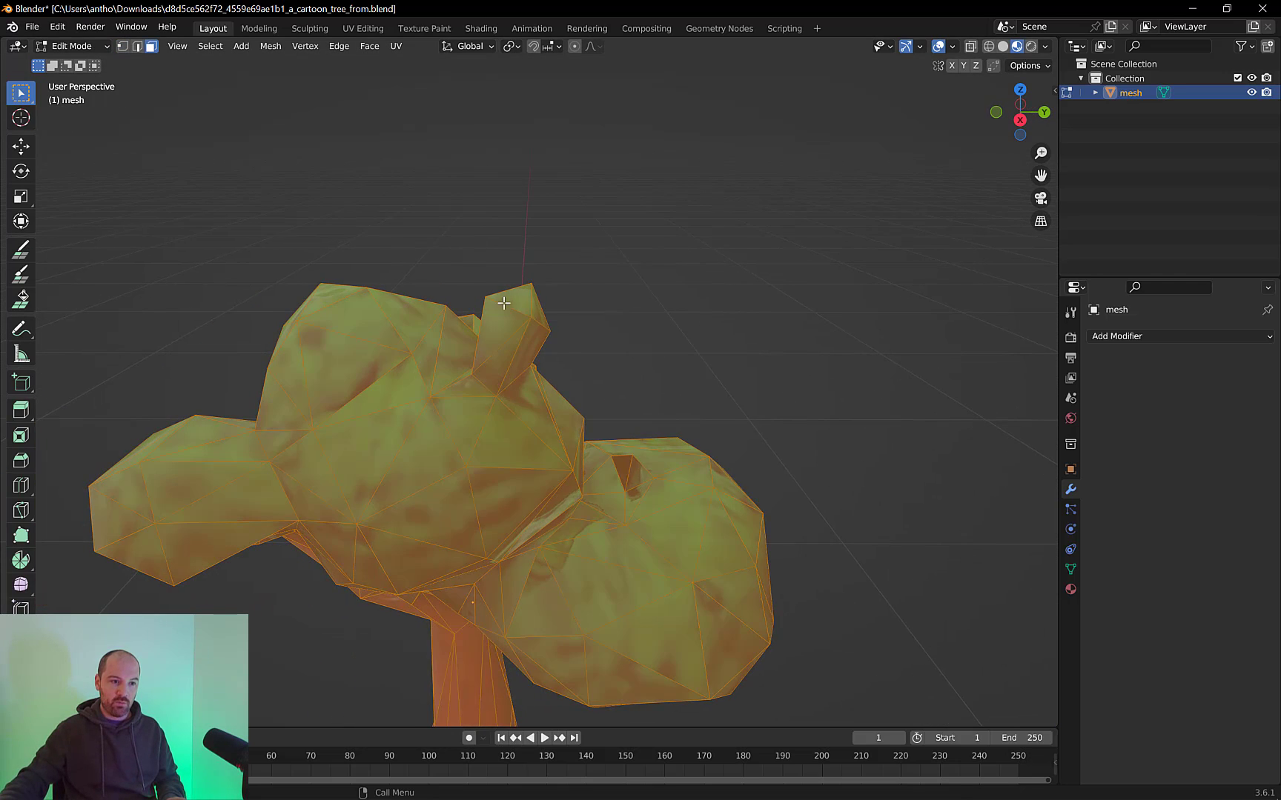
{"action": "middle_click_drag", "start_coordinate": [519, 334], "coordinate": [656, 315]}
{"action": "left_click", "coordinate": [357, 367]}
{"action": "left_click", "coordinate": [403, 378], "text": "shift"}
Enable proportional editing and lower the stub's top faces about 0.058 m along Z with an influence radius of about 0.084 m.
{"action": "left_click", "coordinate": [575, 49]}
{"action": "scroll", "coordinate": [687, 312], "scroll_direction": "up", "scroll_amount": 1}
{"action": "scroll", "coordinate": [671, 310], "scroll_direction": "down", "scroll_amount": 3}
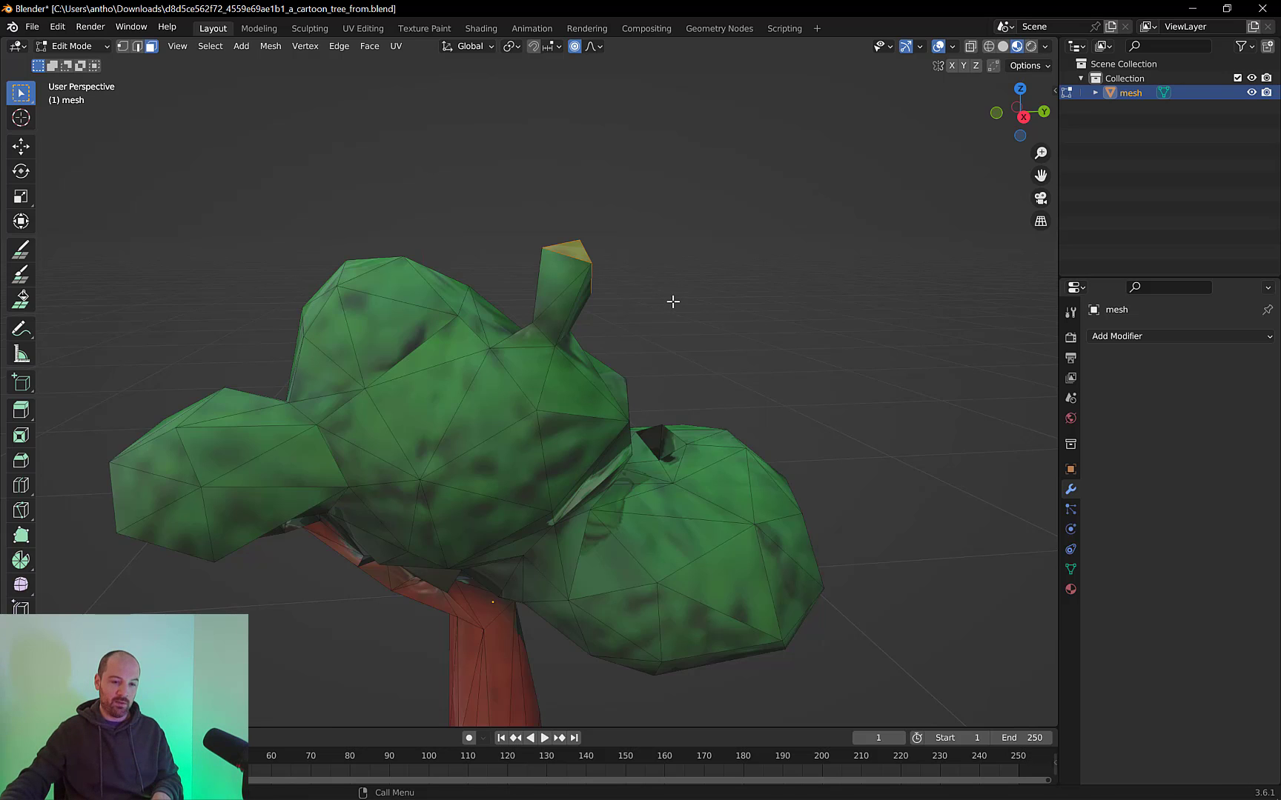
{"action": "key", "text": "g"}
{"action": "key", "text": "z"}
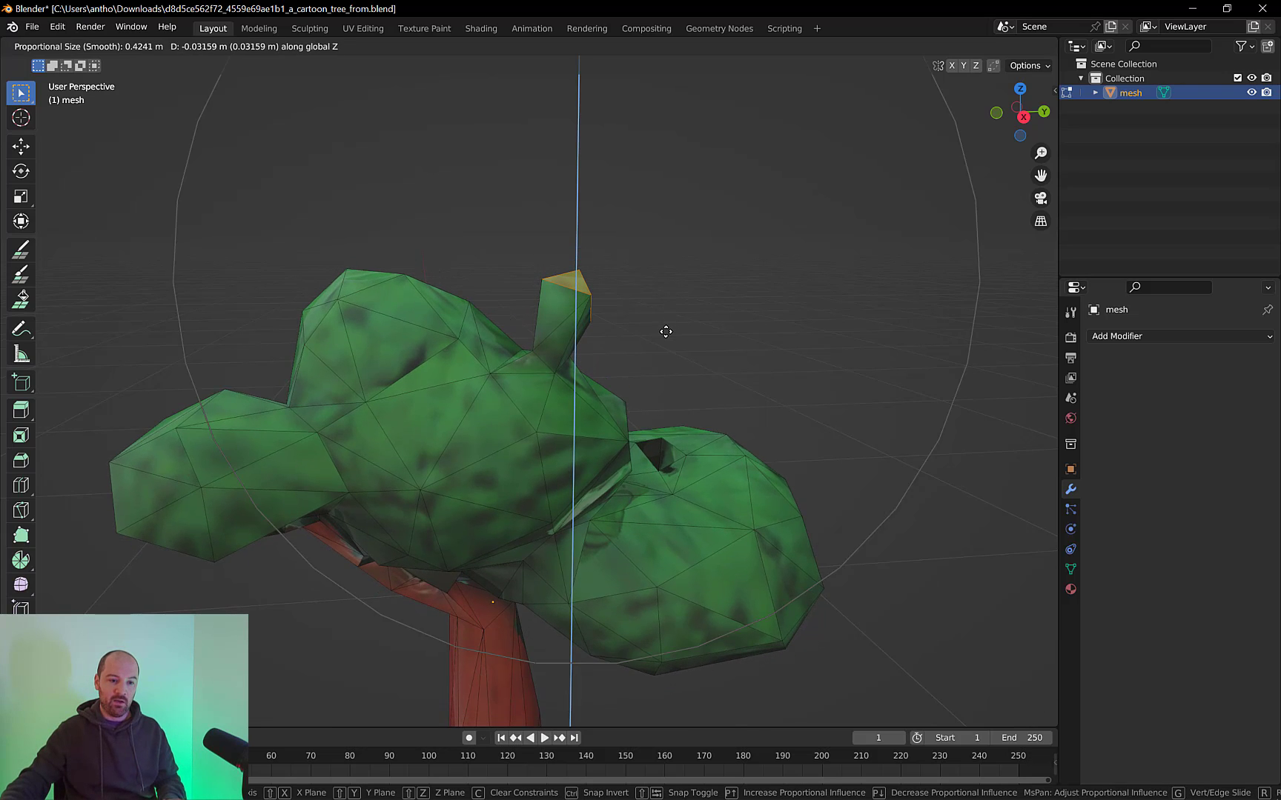
{"action": "scroll", "coordinate": [665, 332], "scroll_direction": "up", "scroll_amount": 15}
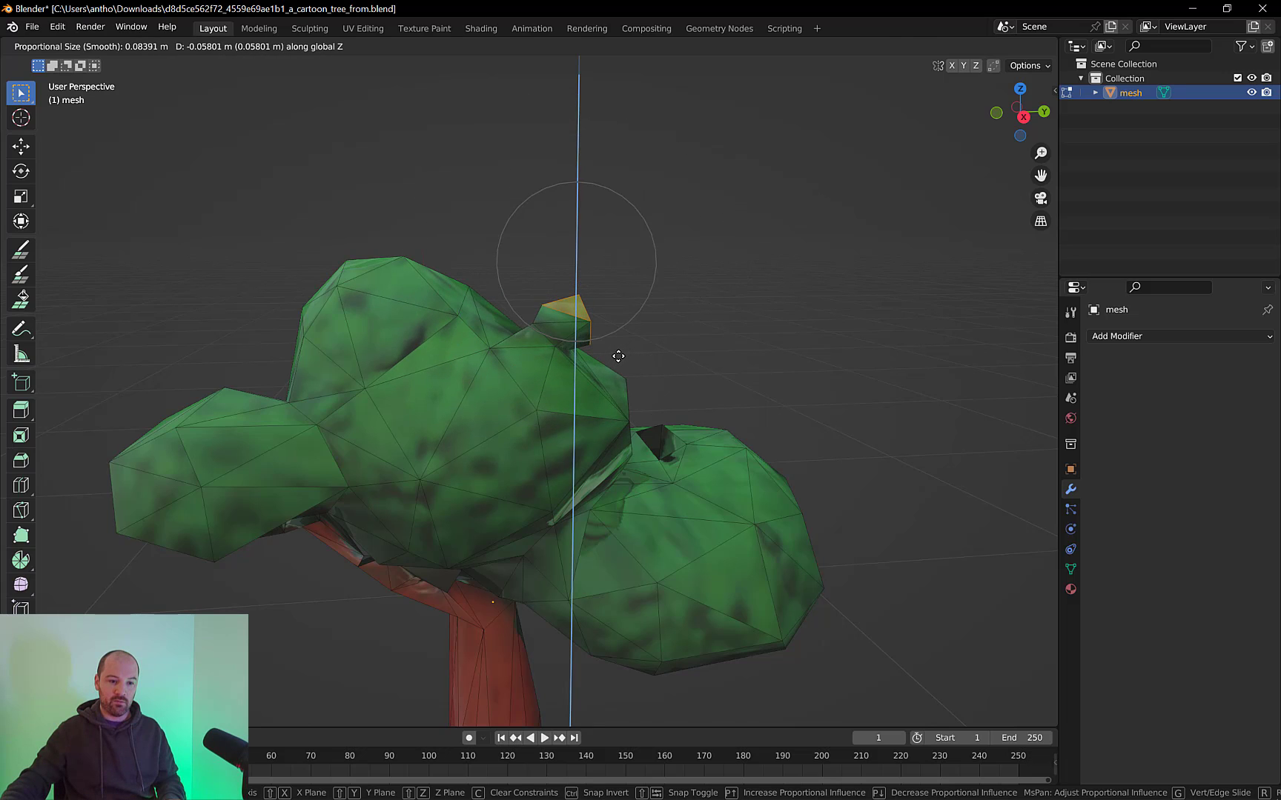
{"action": "left_click", "coordinate": [618, 357]}
{"action": "middle_click_drag", "start_coordinate": [652, 355], "coordinate": [657, 293]}
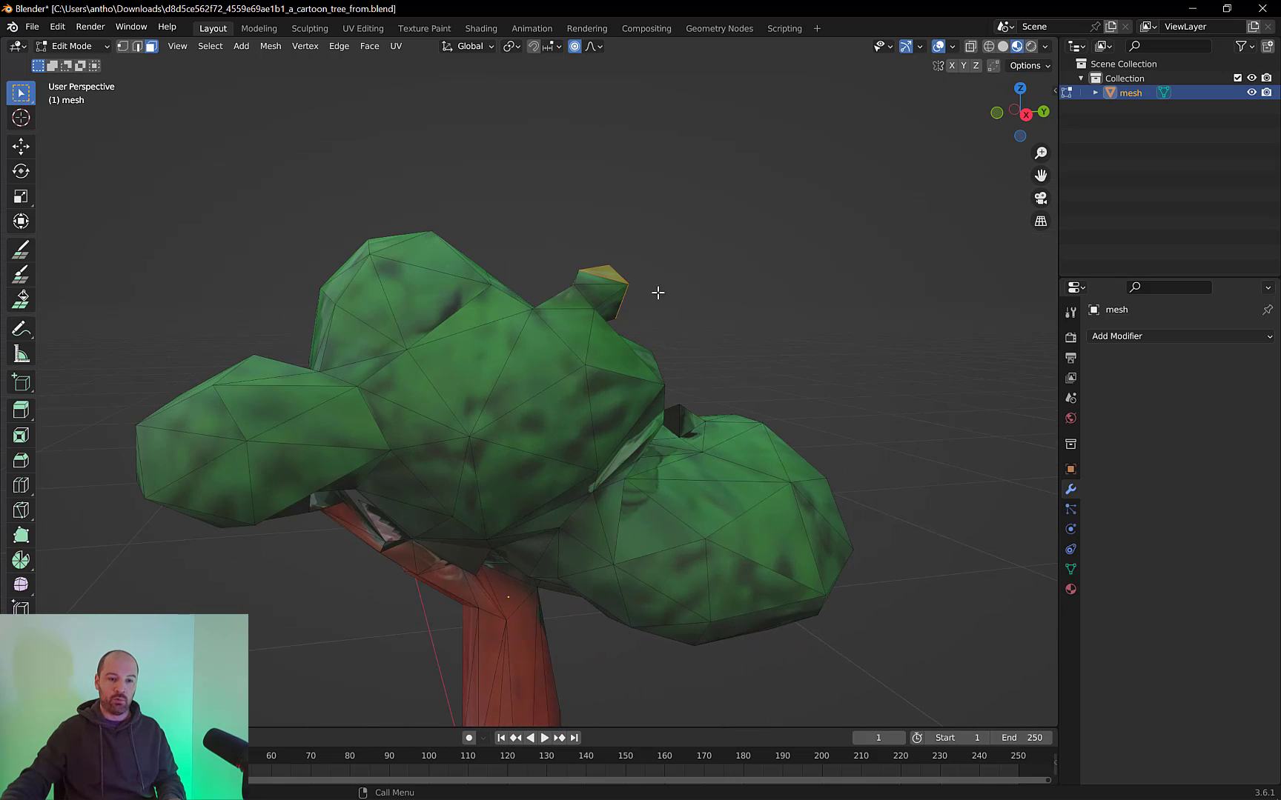
{"action": "left_click", "coordinate": [720, 240]}
{"action": "left_click", "coordinate": [206, 416]}
{"action": "middle_click_drag", "start_coordinate": [388, 396], "coordinate": [426, 434]}
{"action": "key", "text": "g"}
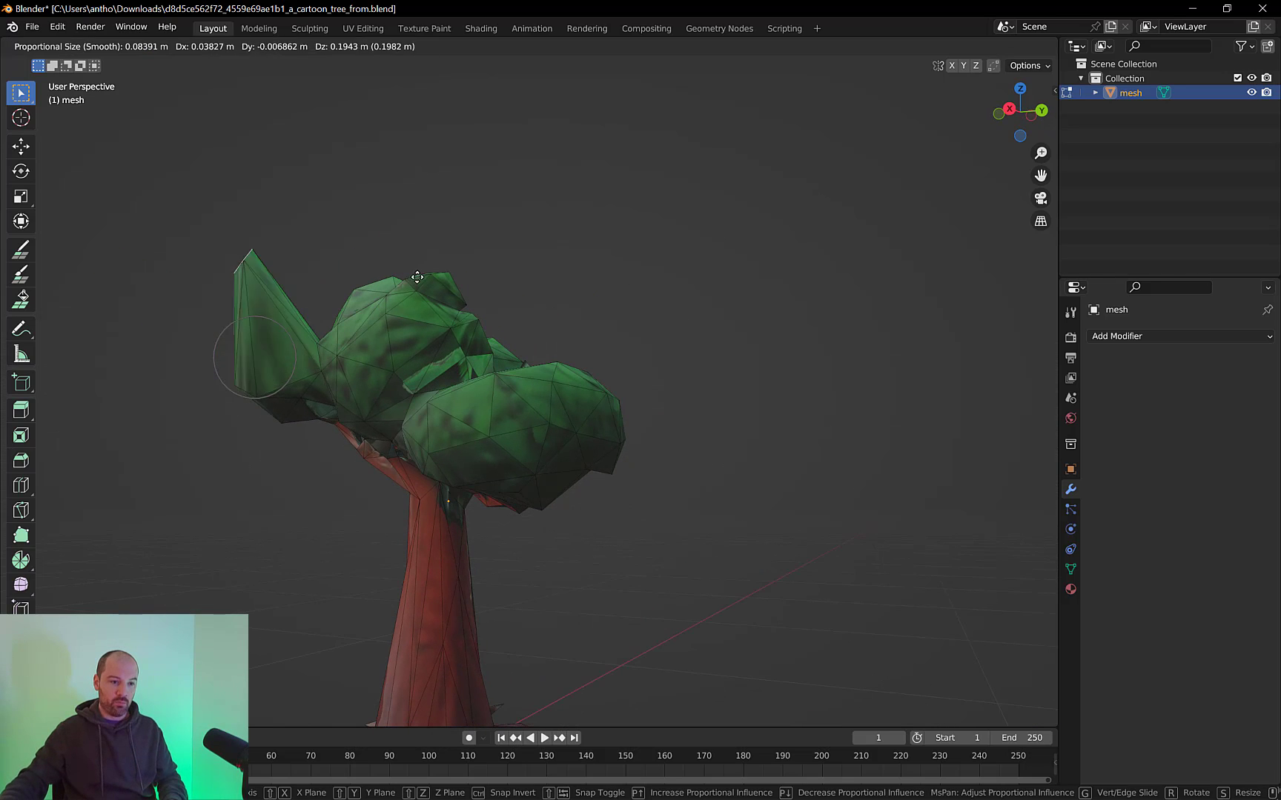
{"action": "key", "text": "Escape"}
Return the tree mesh to Object Mode, view the whole tree and bring up the file export options.
{"action": "middle_click_drag", "start_coordinate": [534, 374], "coordinate": [578, 422]}
{"action": "key", "text": "Tab"}
{"action": "scroll", "coordinate": [593, 452], "scroll_direction": "down", "scroll_amount": 4}
{"action": "scroll", "coordinate": [564, 473], "scroll_direction": "up", "scroll_amount": 2}
{"action": "left_click", "coordinate": [32, 27]}
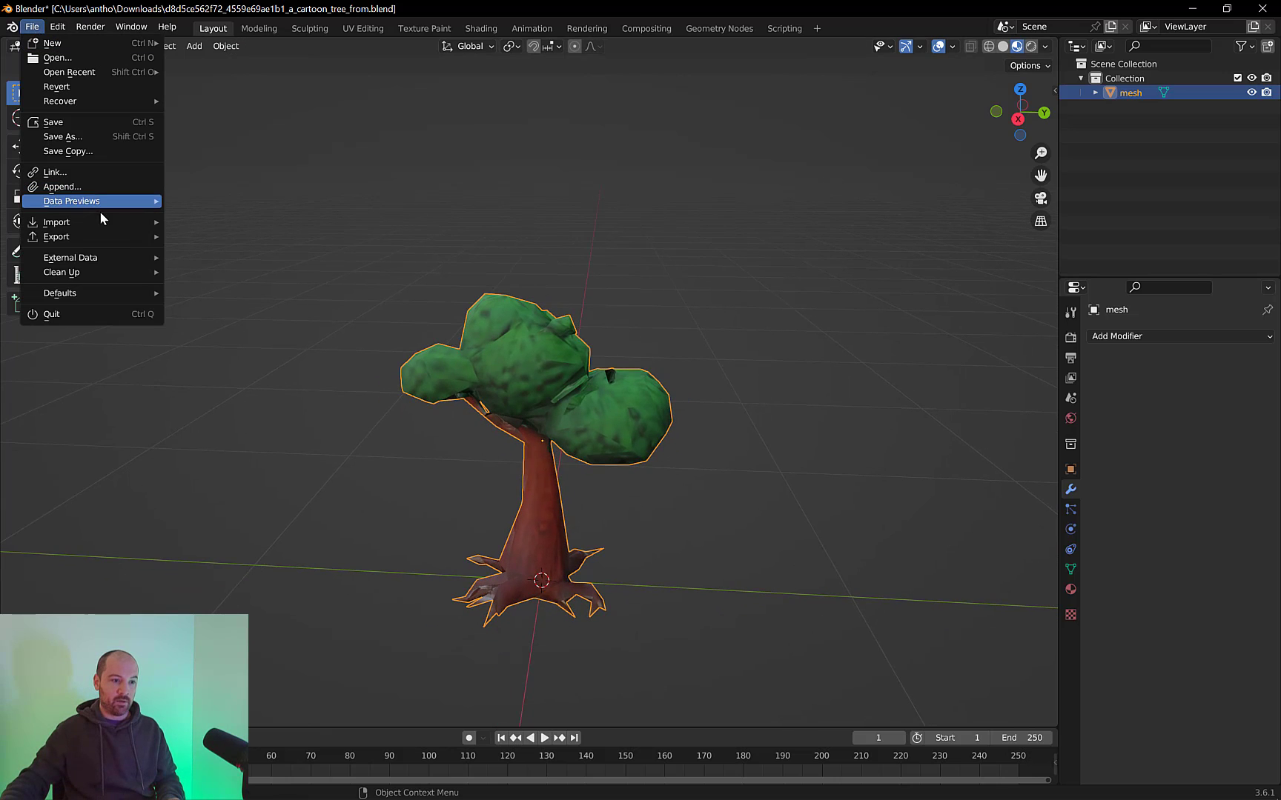
{"action": "mouse_move", "coordinate": [103, 237]}
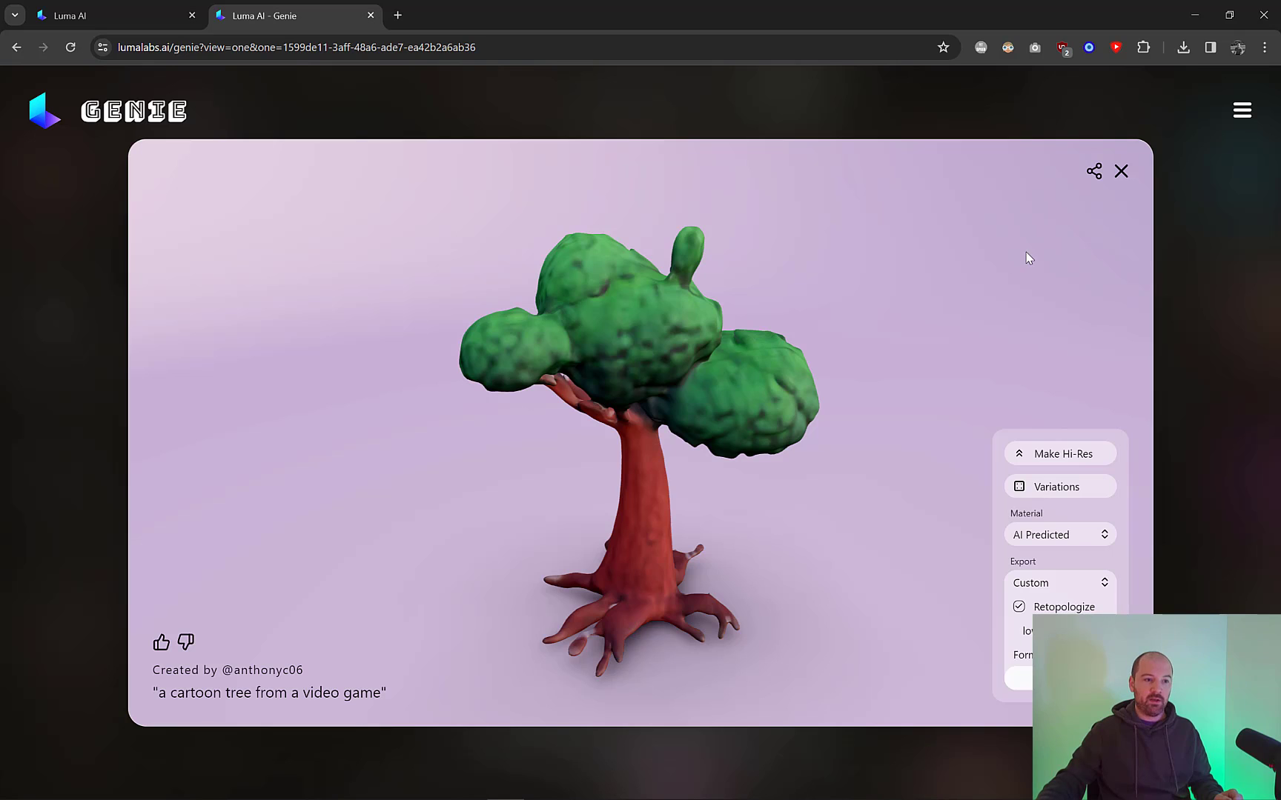
Switch to Luma AI Genie in the browser, close the tree preview and show the Creations gallery.
{"action": "left_click", "coordinate": [1121, 171]}
{"action": "left_click", "coordinate": [805, 298]}
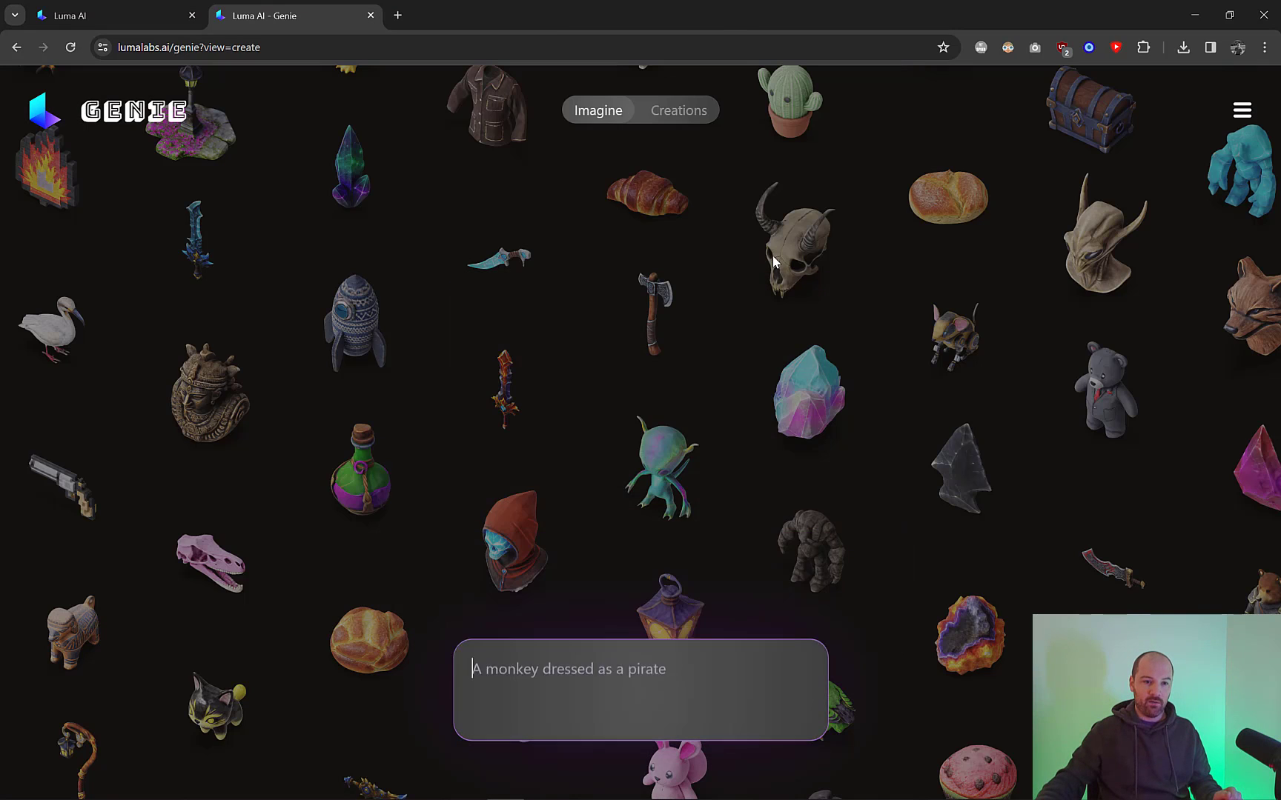
{"action": "left_click", "coordinate": [674, 118]}
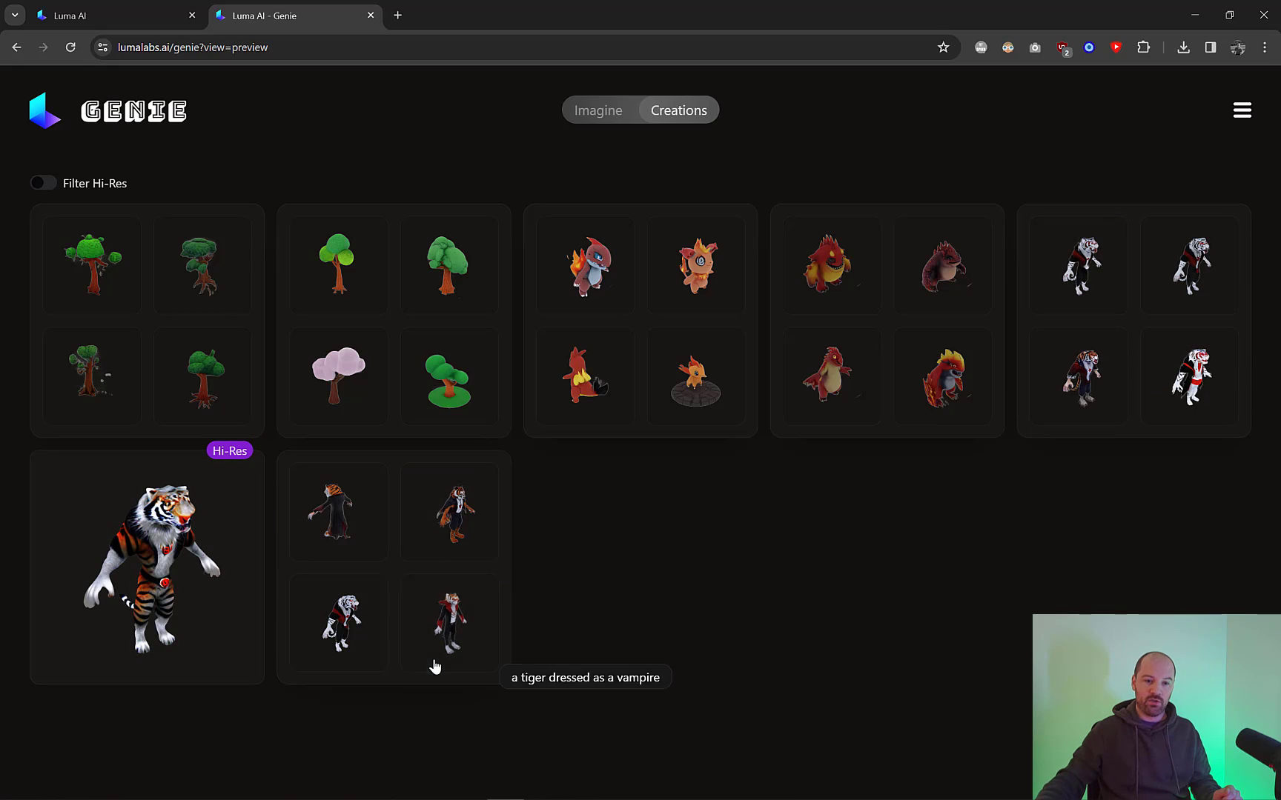
Open the Hi-Res "a tiger dressed as a vampire" model, examine it up close and from several sides, and close it.
{"action": "left_click", "coordinate": [157, 536]}
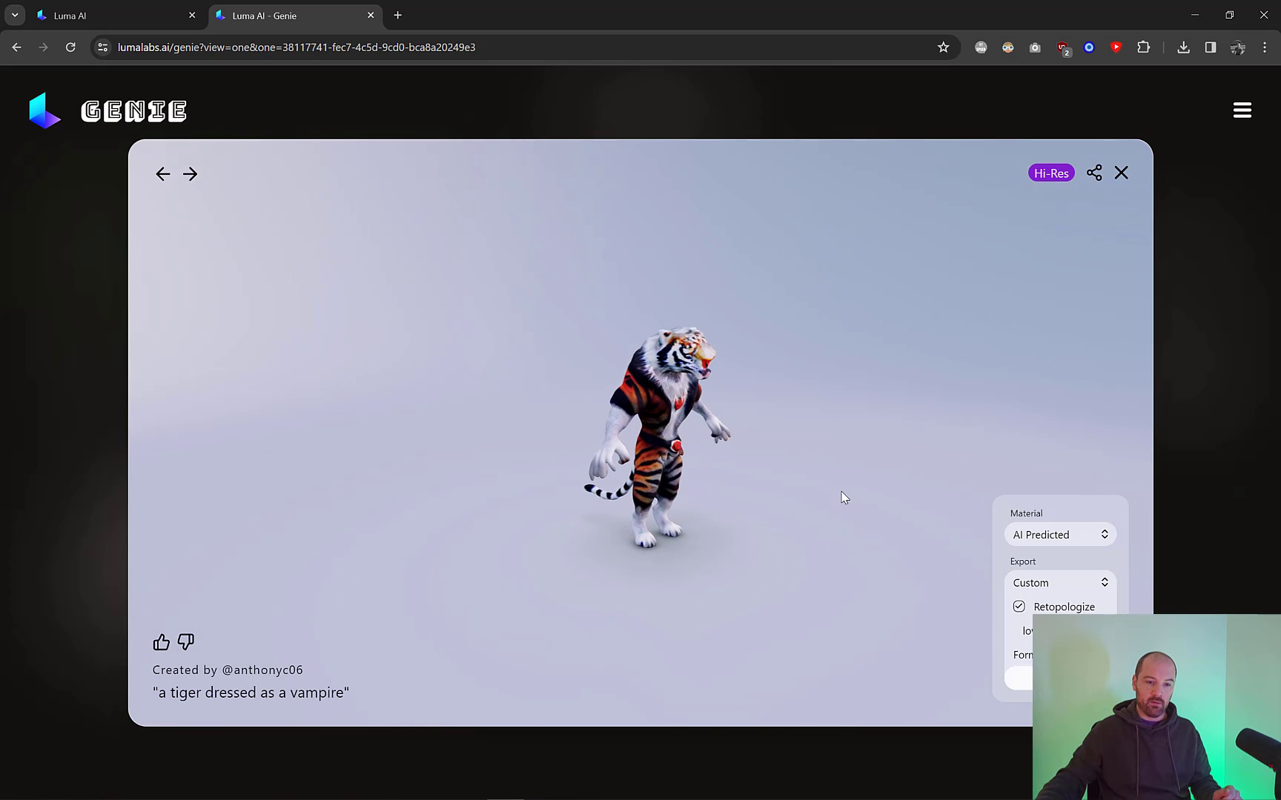
{"action": "scroll", "coordinate": [769, 454], "scroll_direction": "up", "scroll_amount": 5}
{"action": "scroll", "coordinate": [769, 454], "scroll_direction": "down", "scroll_amount": 5}
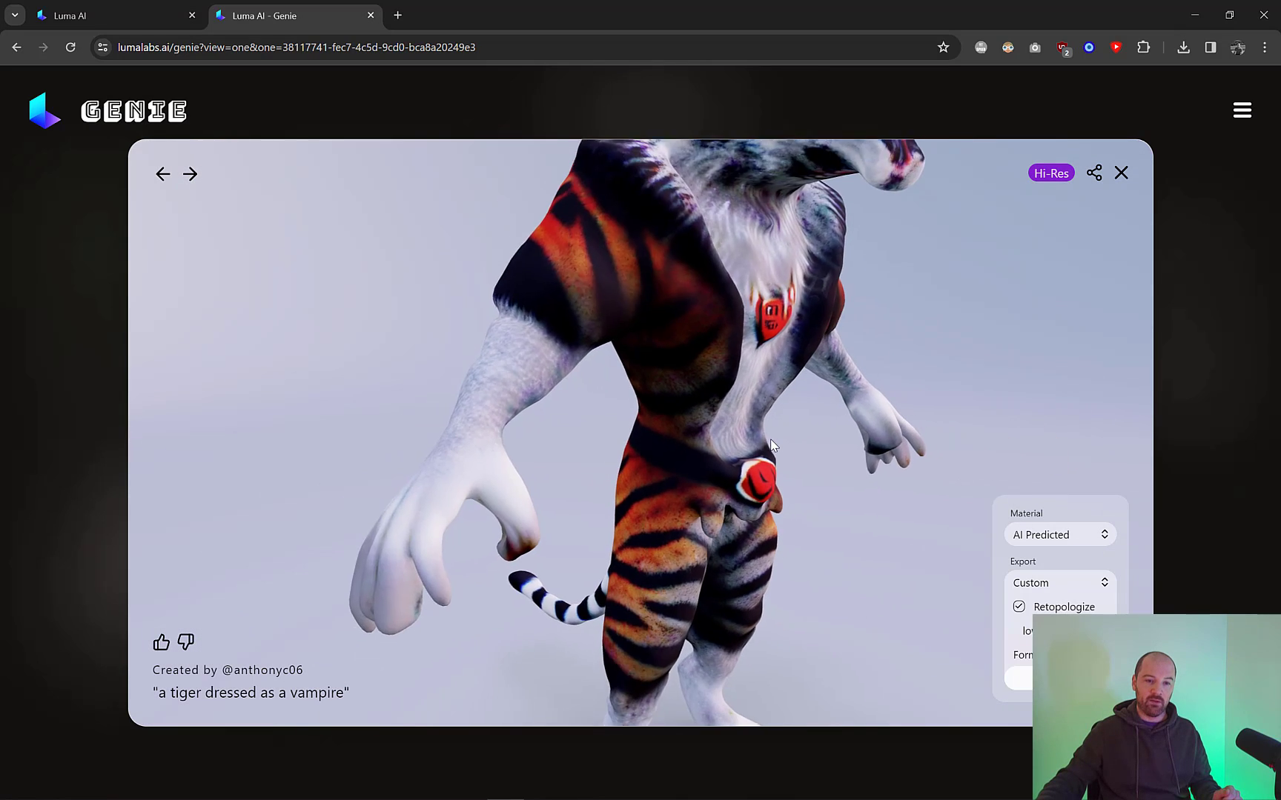
{"action": "left_click_drag", "start_coordinate": [996, 384], "coordinate": [571, 343]}
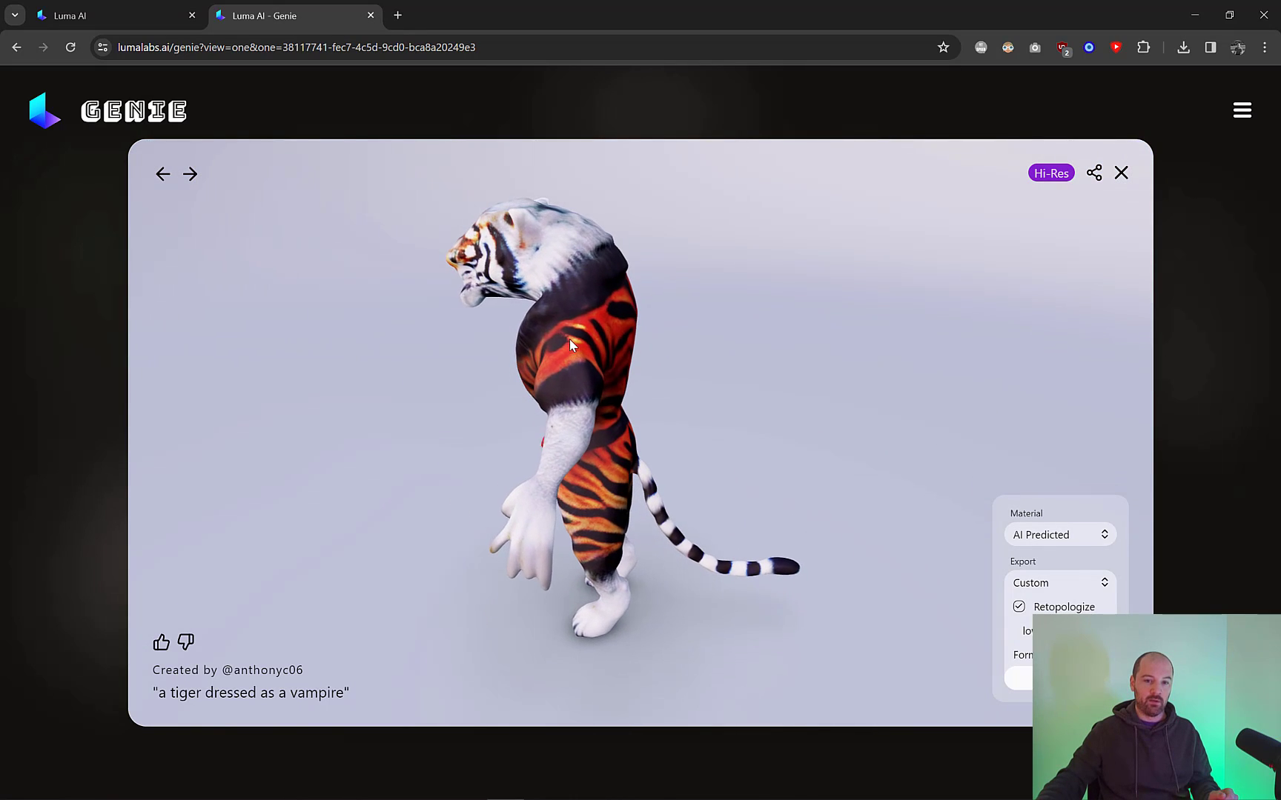
{"action": "left_click_drag", "start_coordinate": [651, 391], "coordinate": [874, 312]}
{"action": "scroll", "coordinate": [749, 367], "scroll_direction": "down", "scroll_amount": 7}
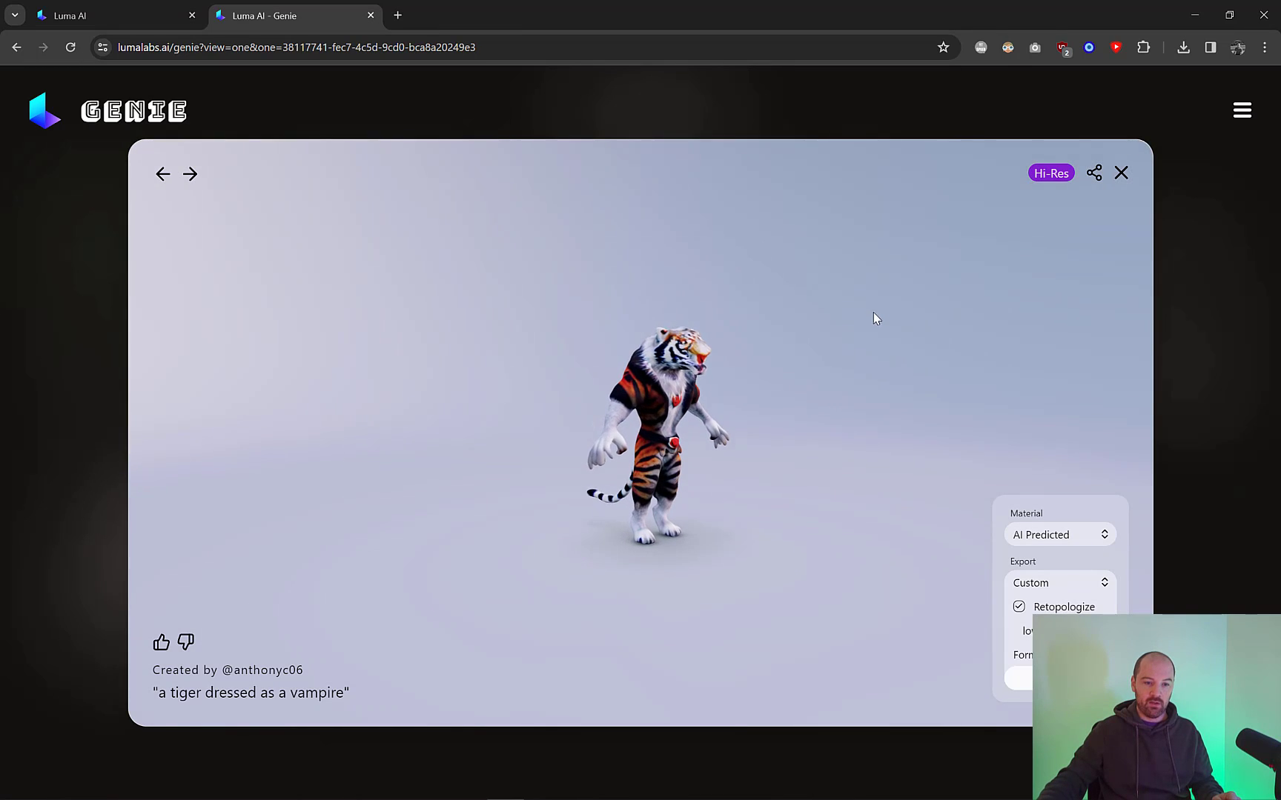
{"action": "left_click", "coordinate": [1120, 173]}
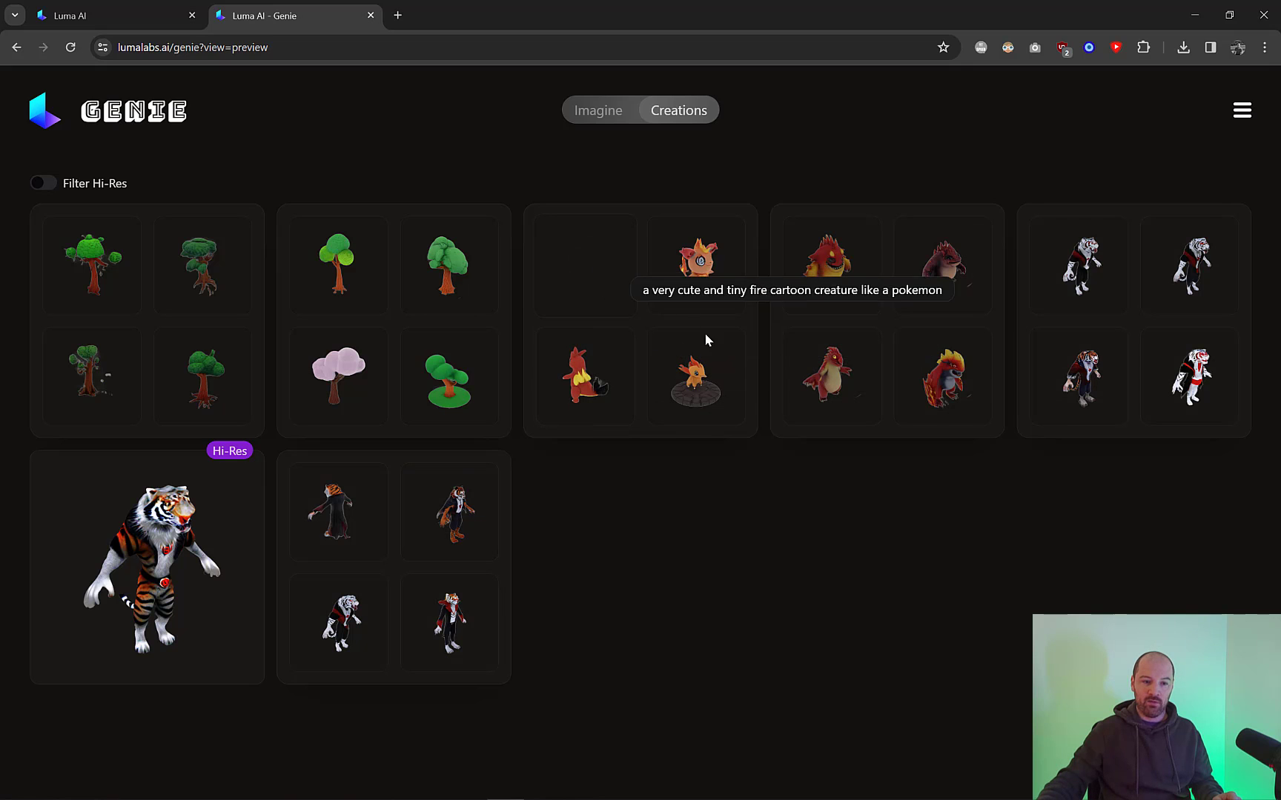
Examine the orange and the red model of "a very cute and tiny fire cartoon creature like a pokemon" and return to the gallery.
{"action": "left_click", "coordinate": [670, 267]}
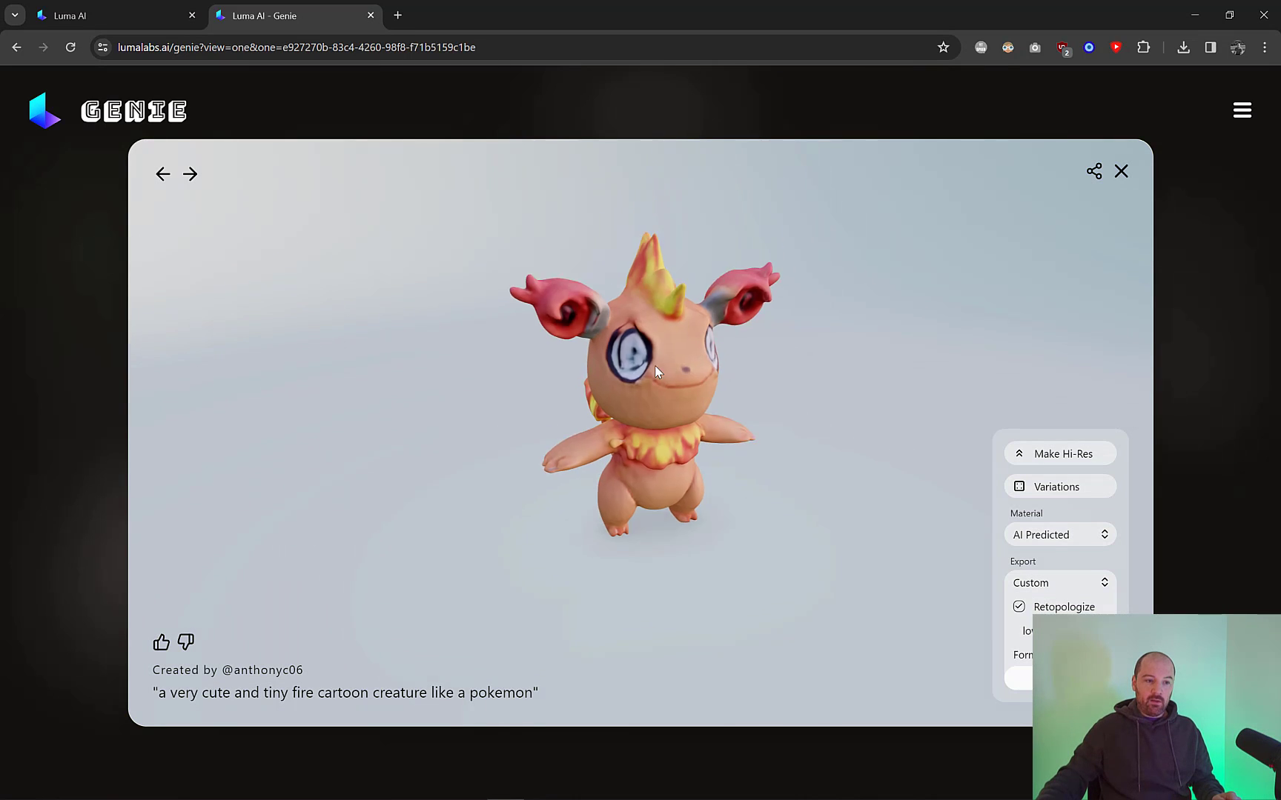
{"action": "left_click_drag", "start_coordinate": [736, 461], "coordinate": [880, 425]}
{"action": "left_click_drag", "start_coordinate": [686, 523], "coordinate": [807, 510]}
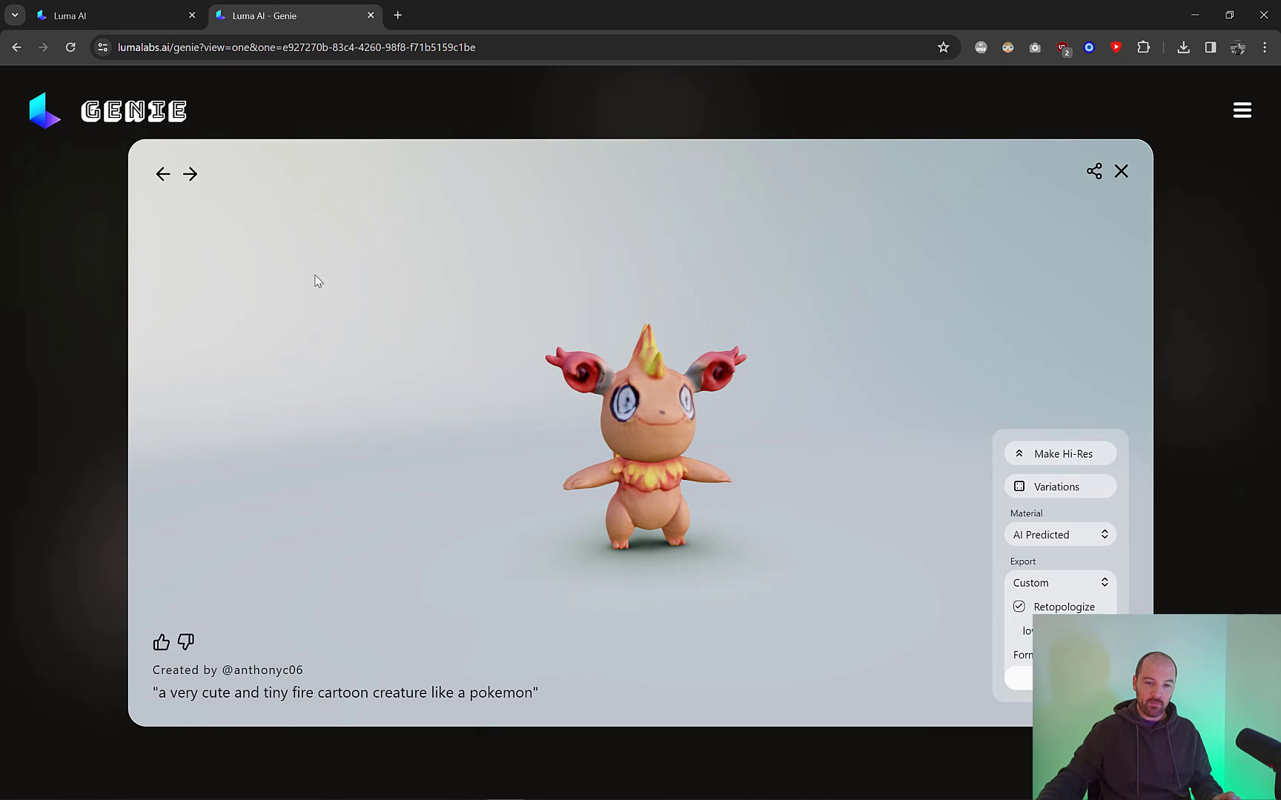
{"action": "left_click", "coordinate": [162, 174]}
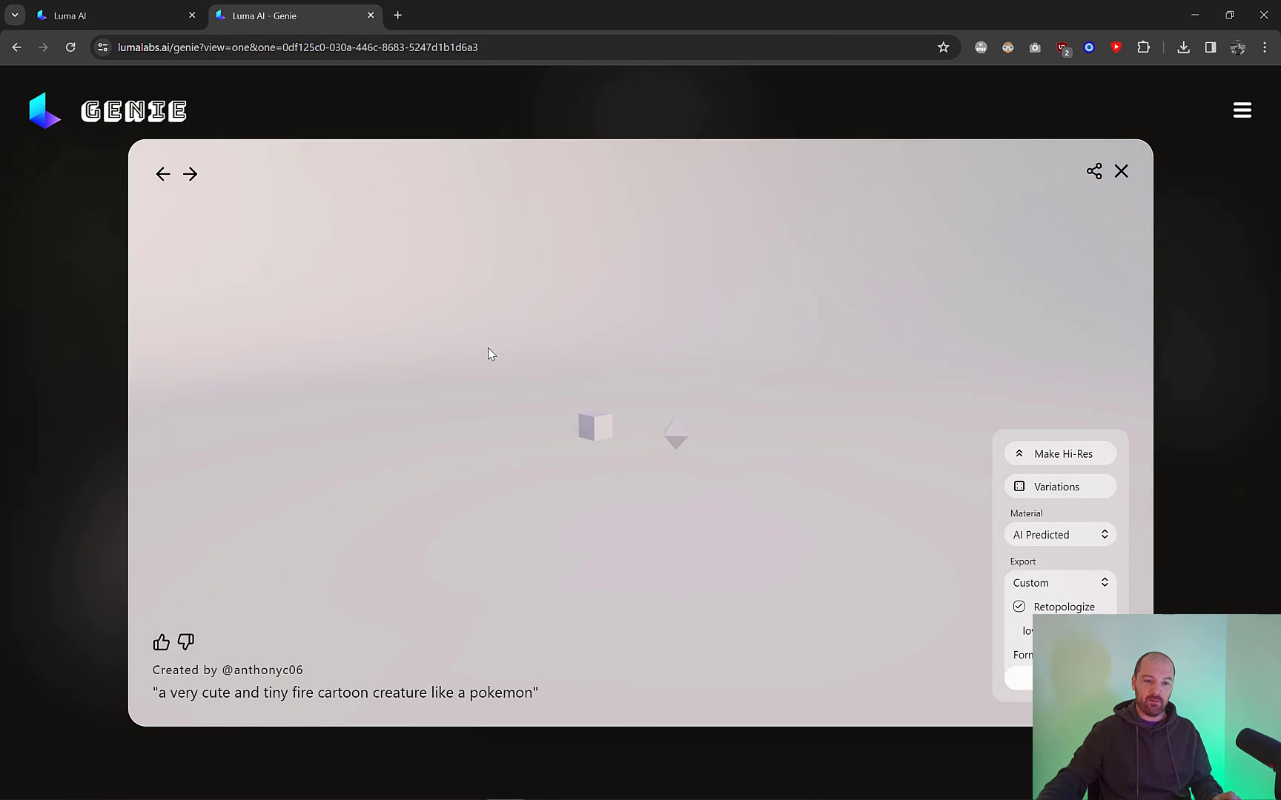
{"action": "left_click_drag", "start_coordinate": [708, 450], "coordinate": [500, 381]}
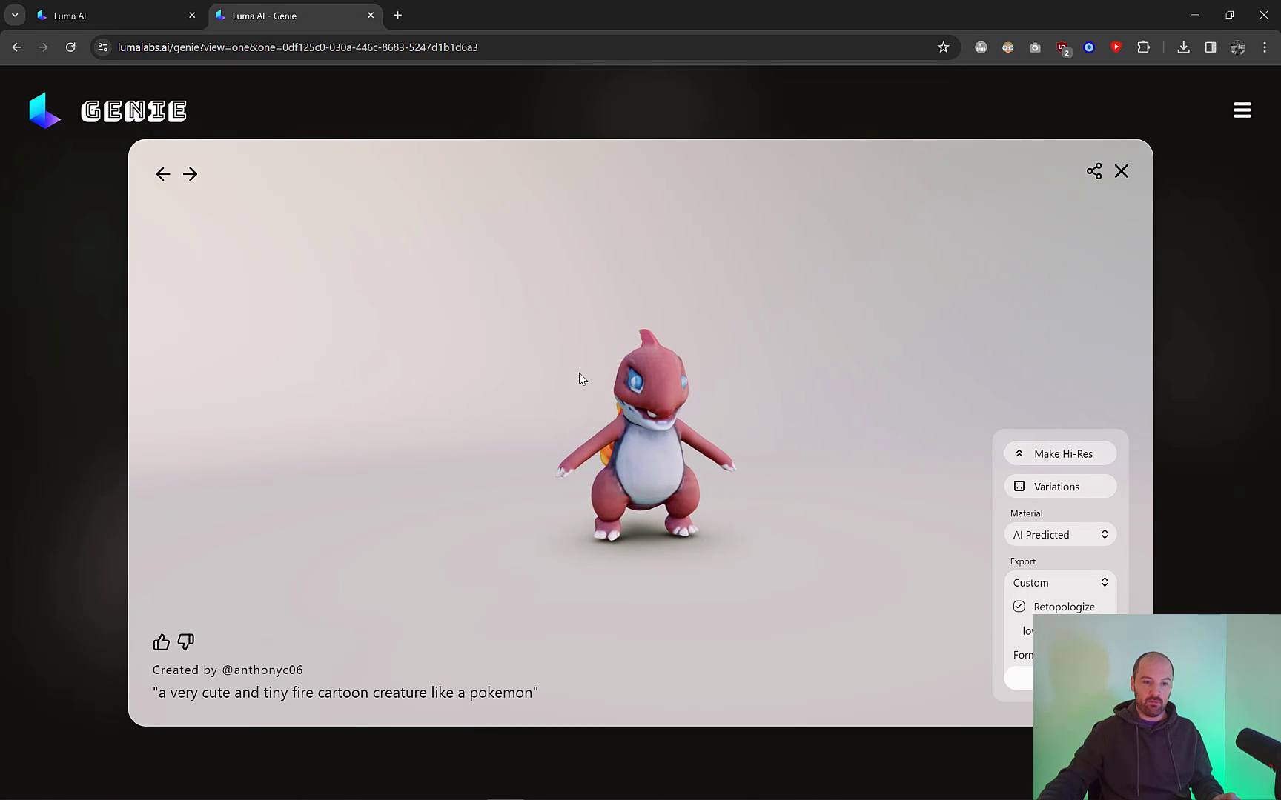
{"action": "left_click", "coordinate": [1120, 172]}
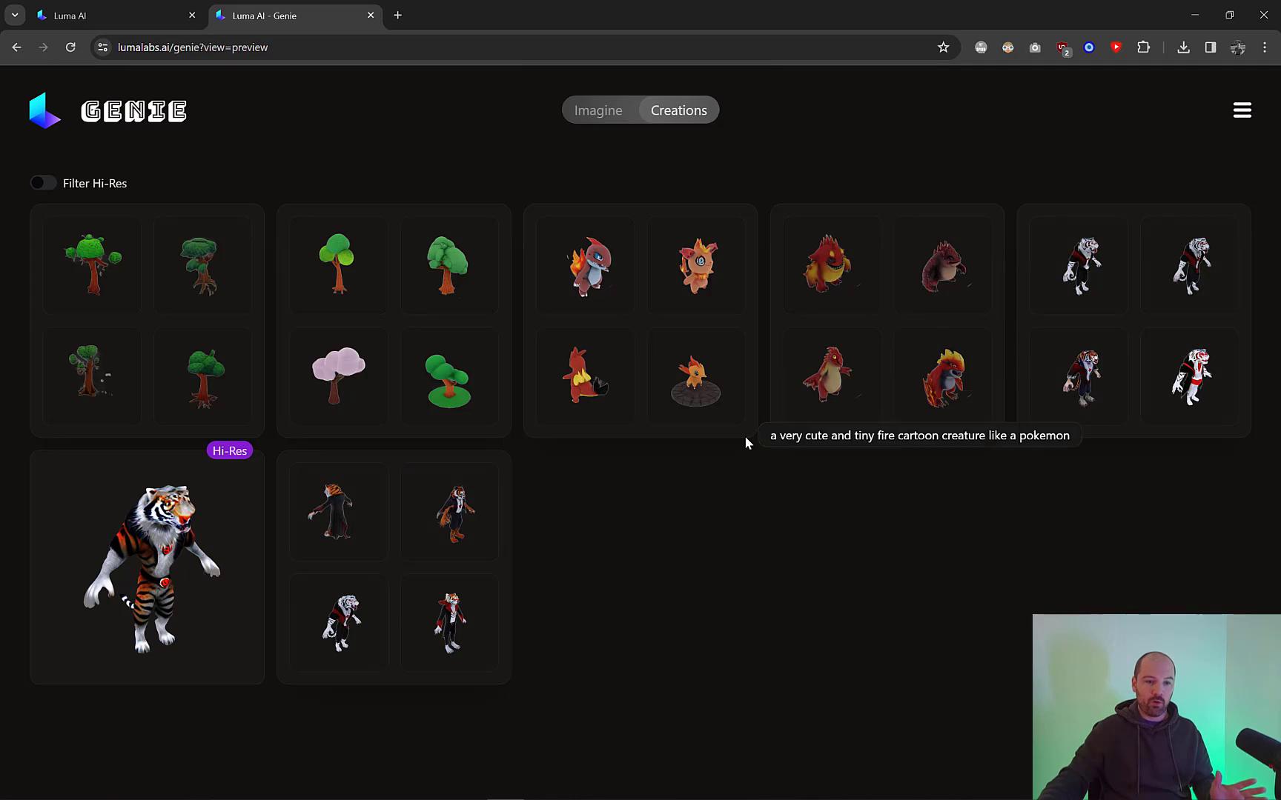